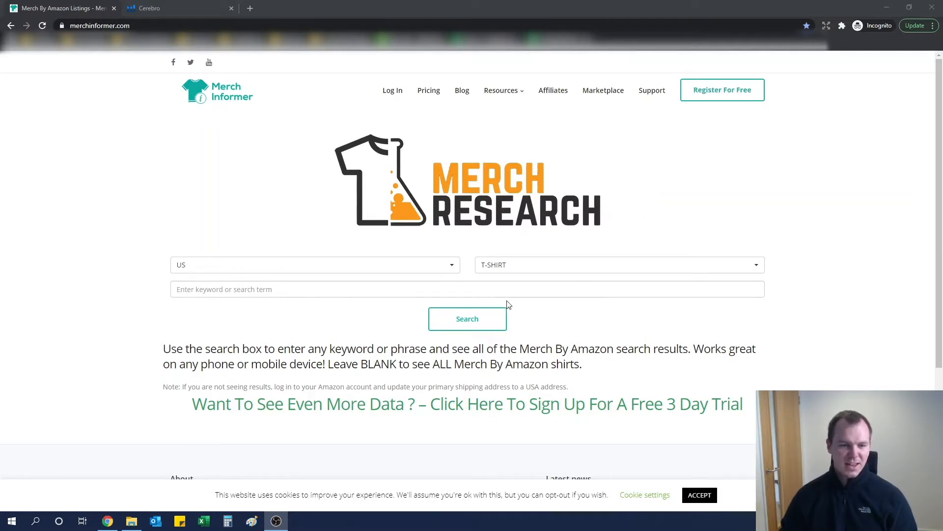
# - Run a Merch Research search with a blank keyword for US T-shirts to list all Merch by Amazon shirts
pyautogui.click(375, 267)
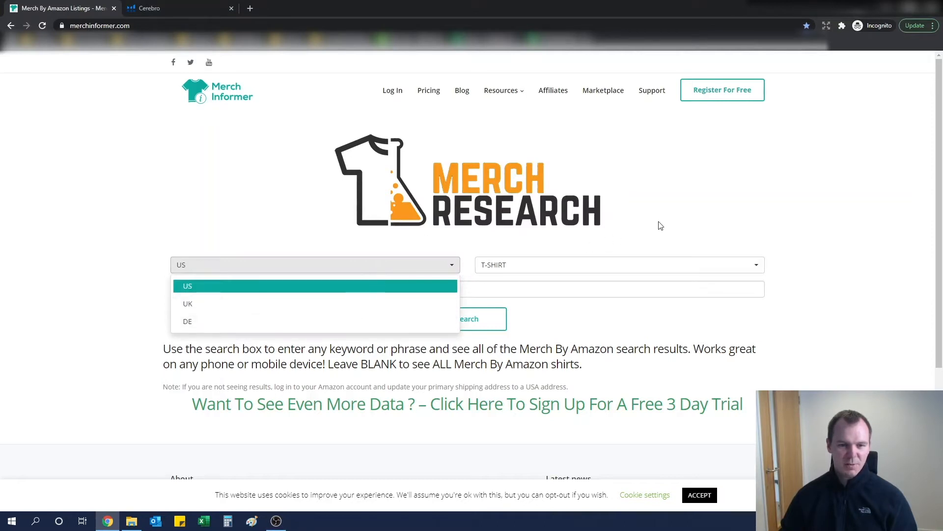
pyautogui.click(628, 267)
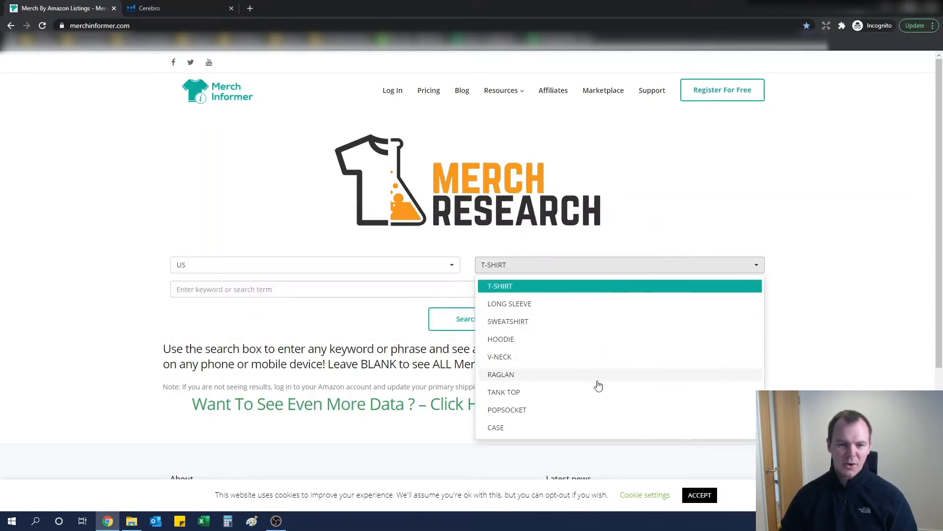
pyautogui.click(668, 220)
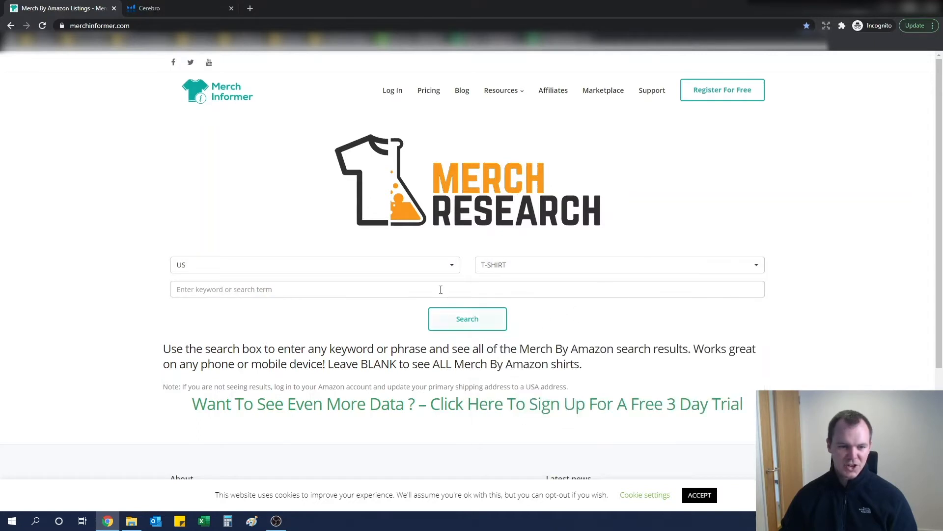
pyautogui.click(214, 293)
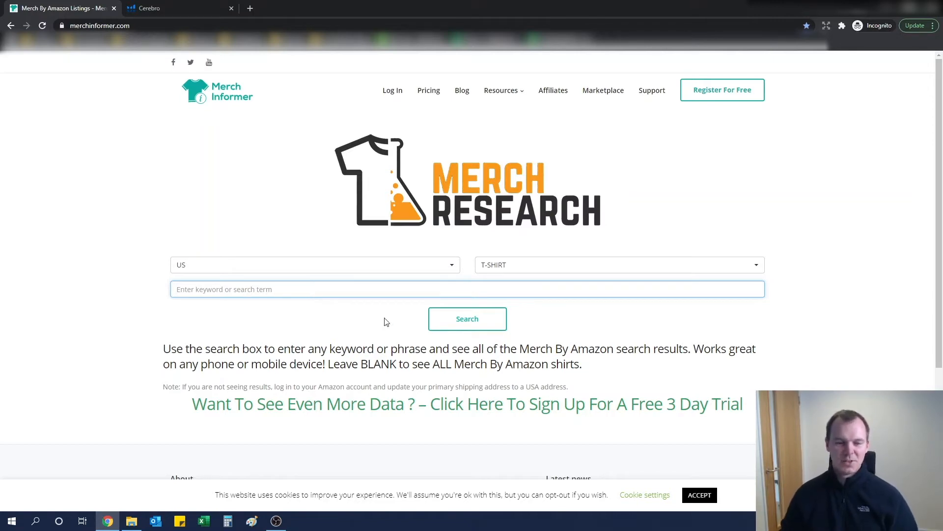
pyautogui.click(462, 318)
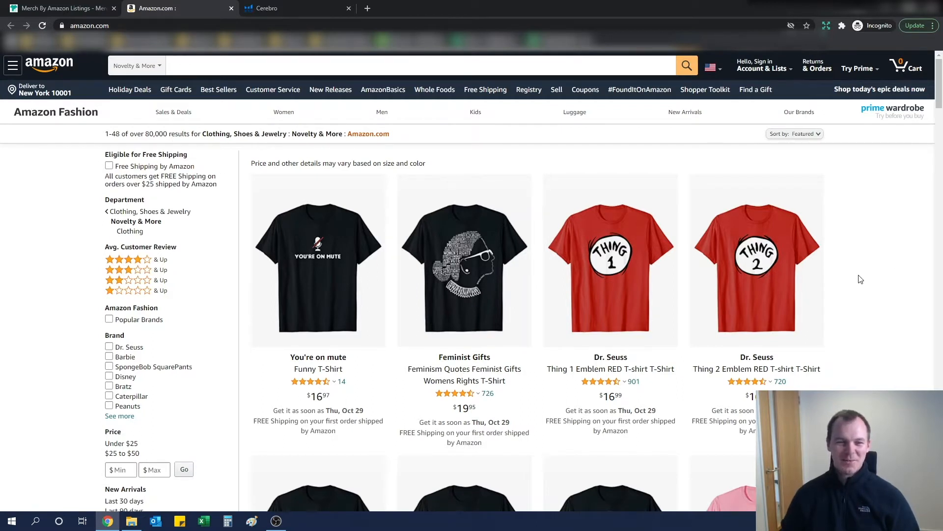
# - Browse the Merch by Amazon T-shirt results for popular designs and their ratings
pyautogui.scroll(-2, 861, 280)
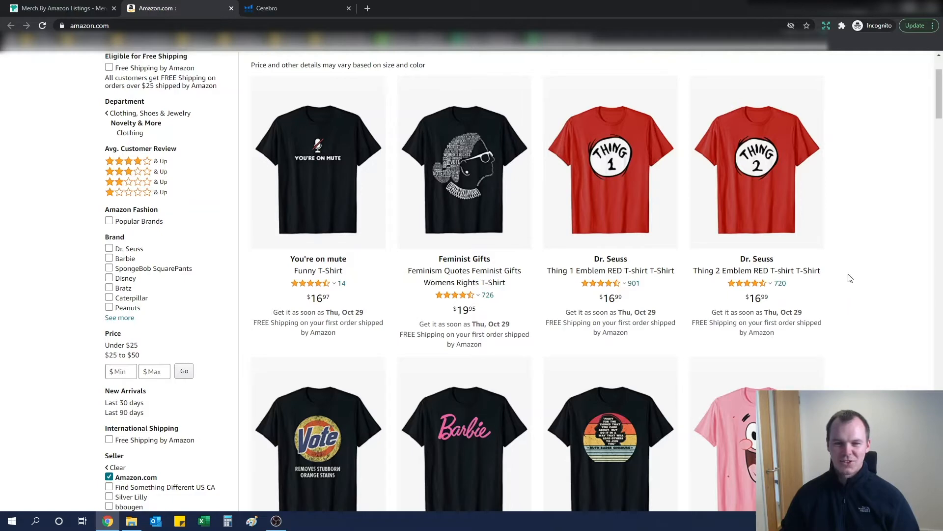
pyautogui.scroll(-1, 799, 278)
pyautogui.scroll(-3, 803, 284)
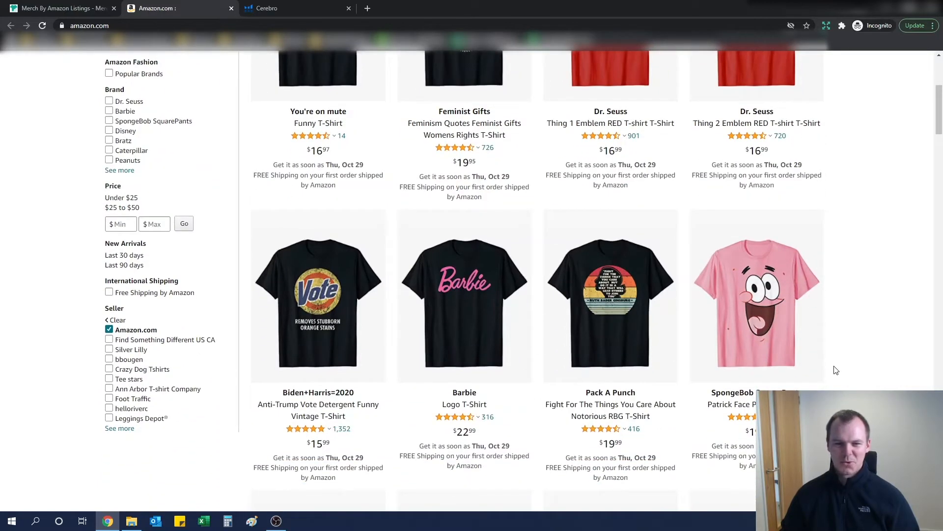
pyautogui.scroll(-6, 833, 371)
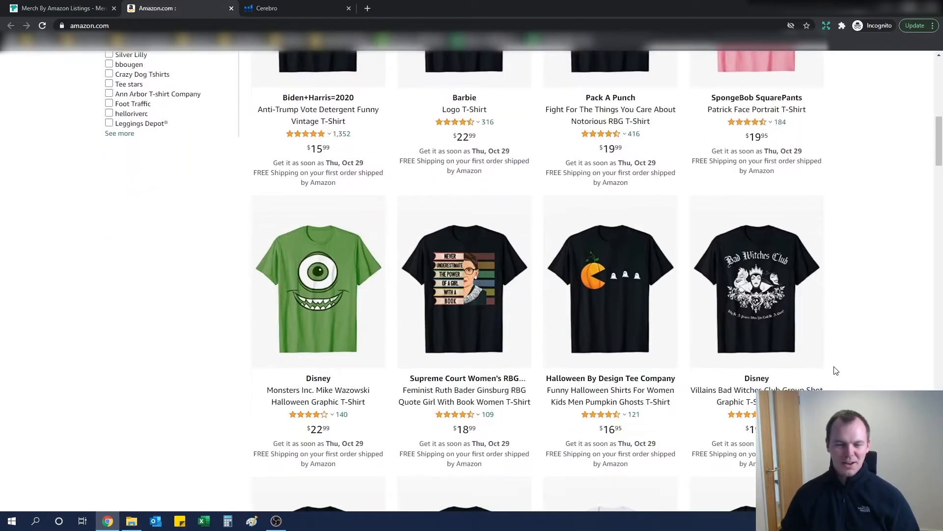
pyautogui.scroll(-1, 837, 371)
pyautogui.scroll(-3, 837, 371)
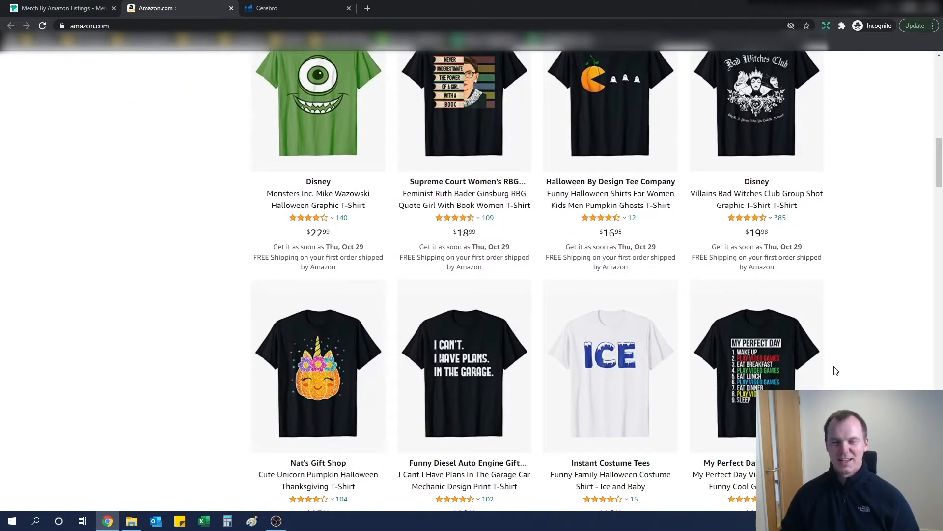
pyautogui.scroll(-1, 837, 371)
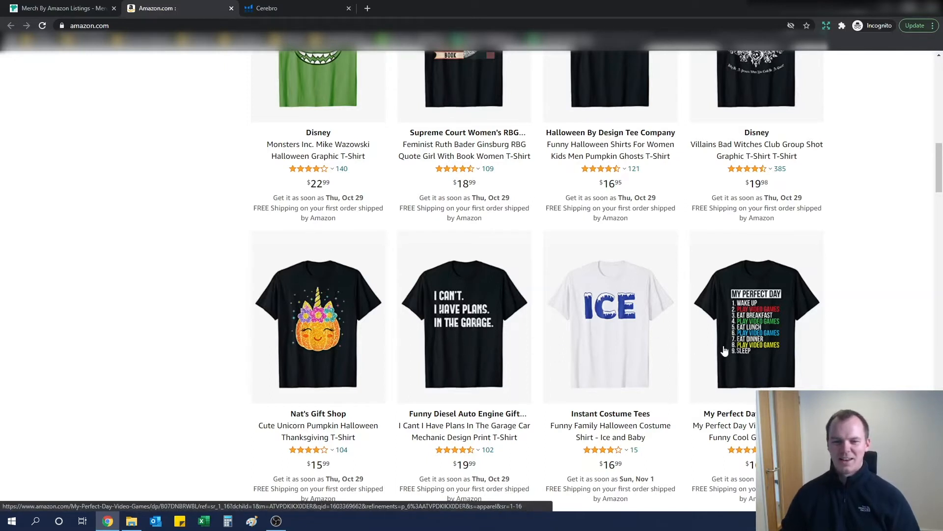
pyautogui.scroll(-1, 845, 347)
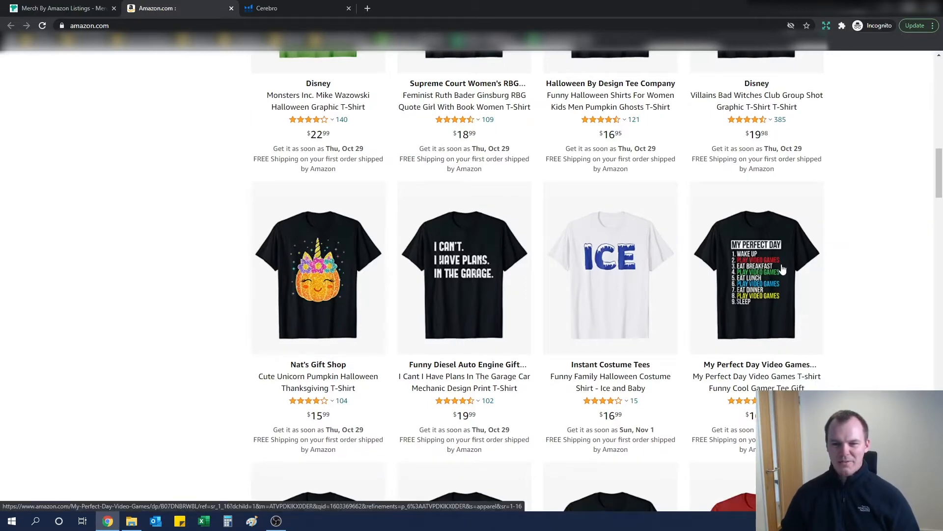
pyautogui.scroll(-5, 840, 317)
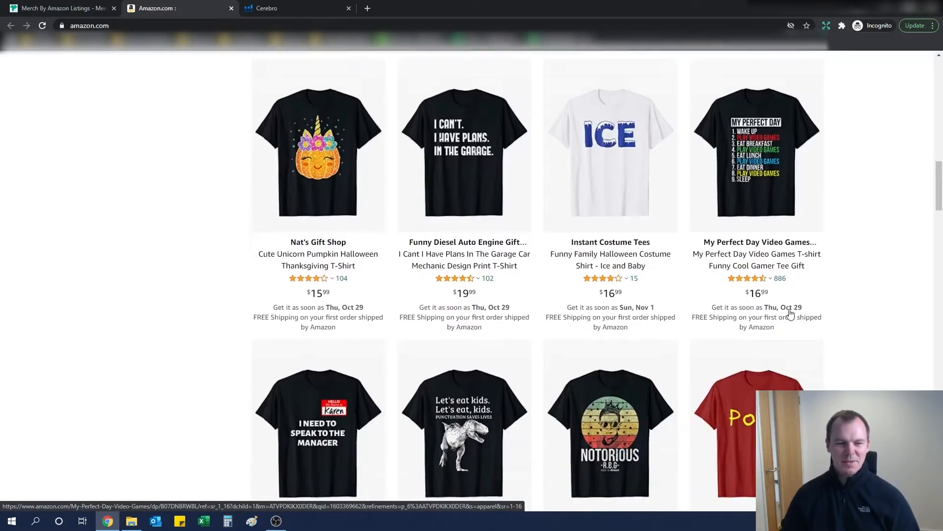
pyautogui.scroll(-2, 840, 317)
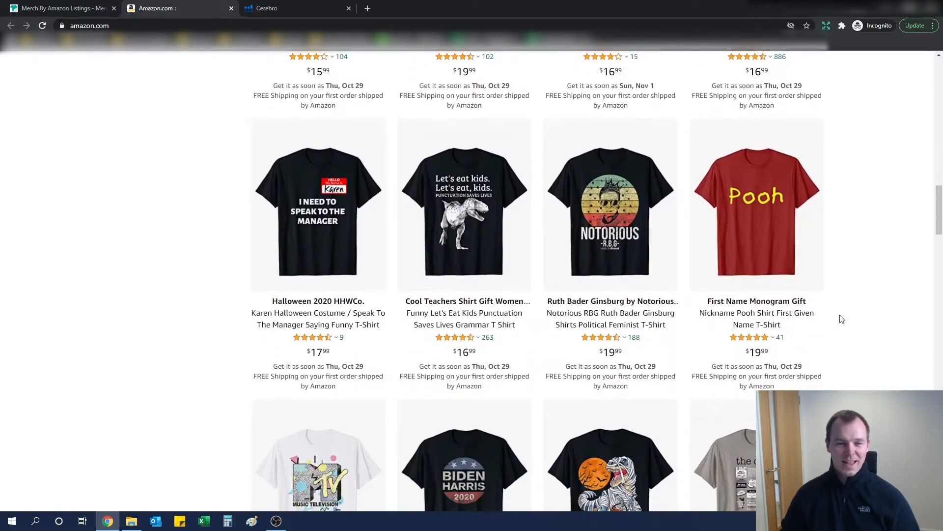
pyautogui.scroll(-1, 842, 318)
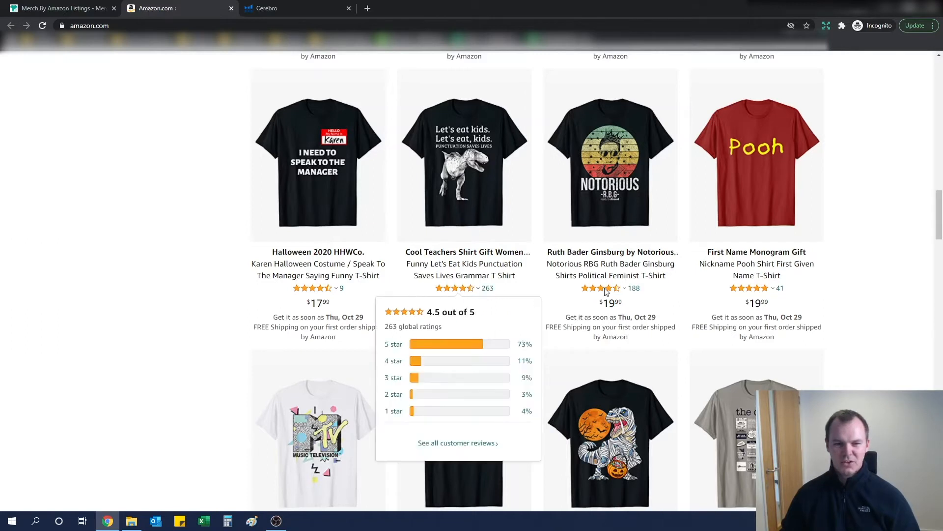
pyautogui.moveTo(655, 295)
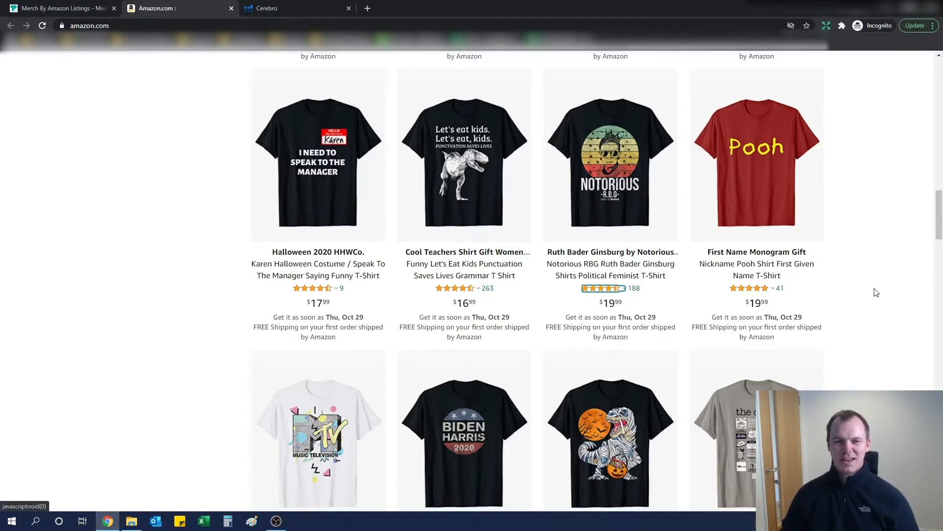
pyautogui.scroll(-2, 876, 292)
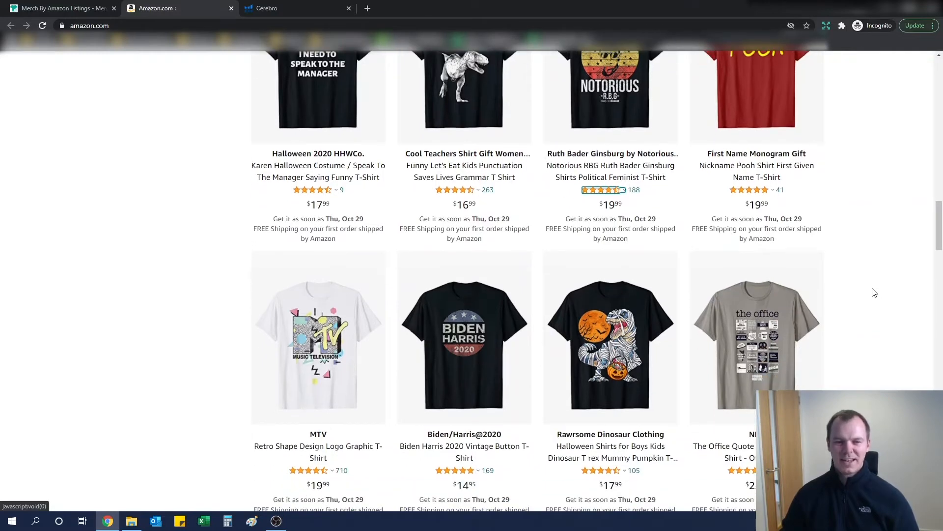
pyautogui.scroll(-2, 873, 293)
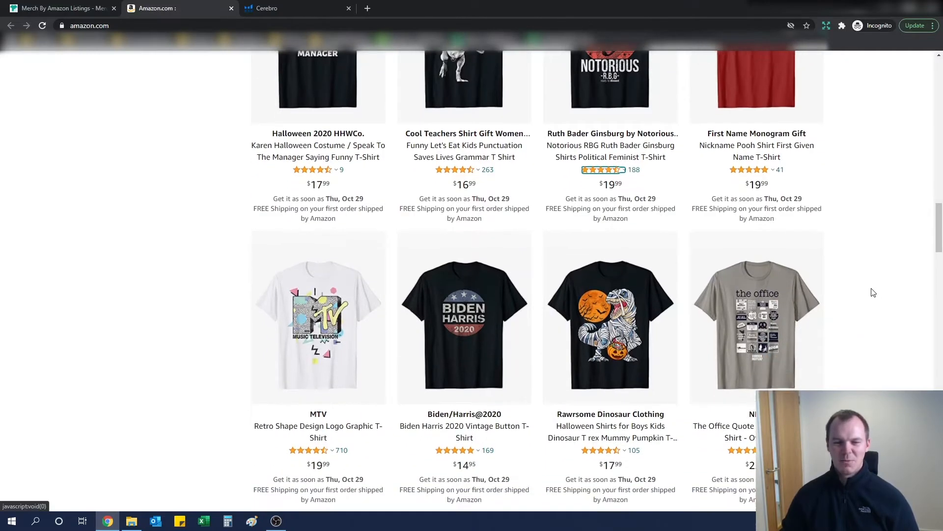
pyautogui.scroll(-1, 874, 293)
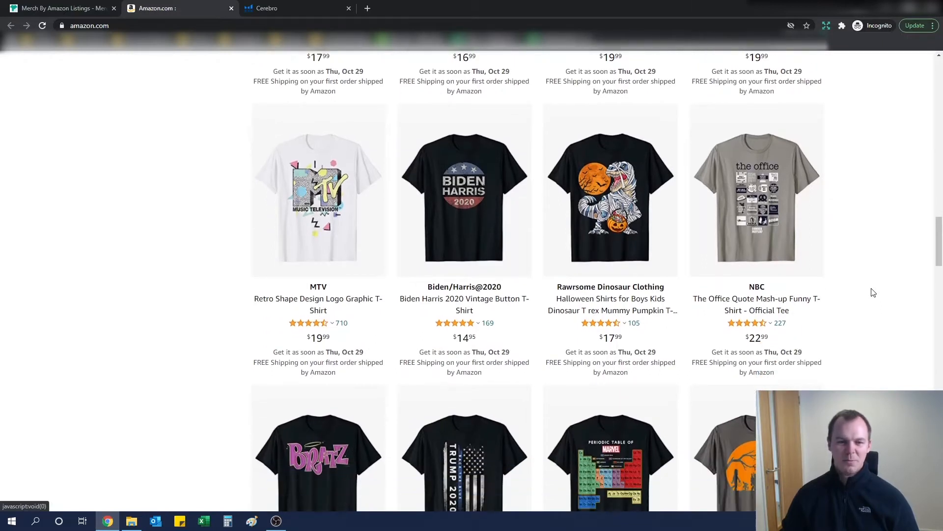
pyautogui.scroll(-9, 874, 293)
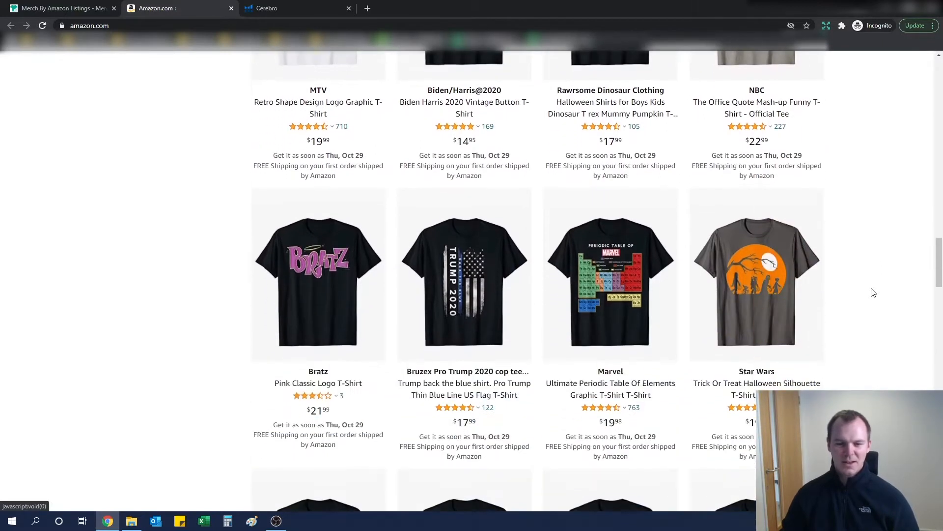
pyautogui.scroll(-1, 654, 278)
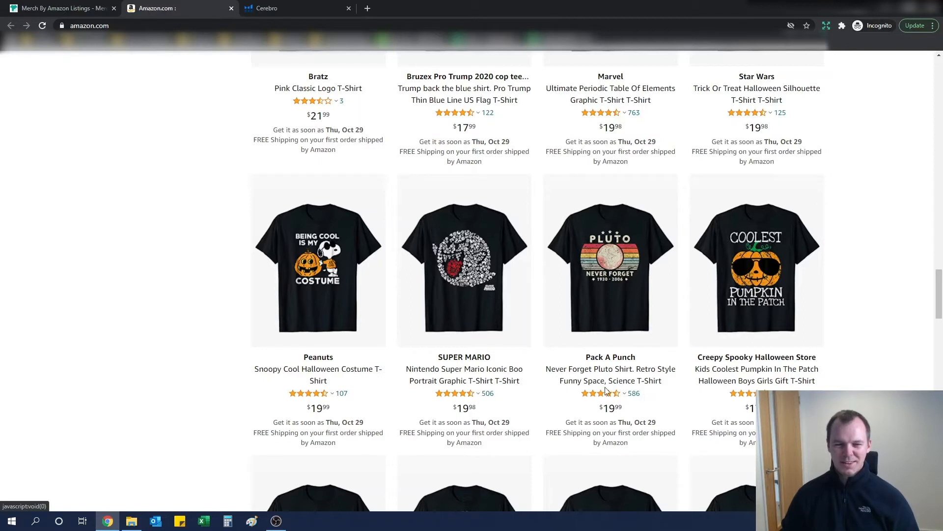
# - Copy the phrase "Never Forget Pluto" from the Pluto shirt's title and search it in Merch Research
pyautogui.click(625, 400)
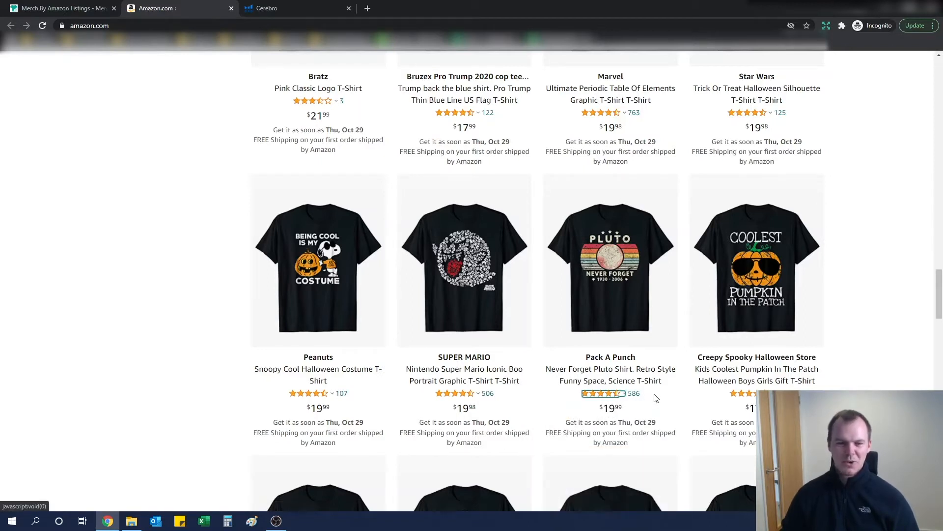
pyautogui.moveTo(545, 372); pyautogui.dragTo(612, 373)
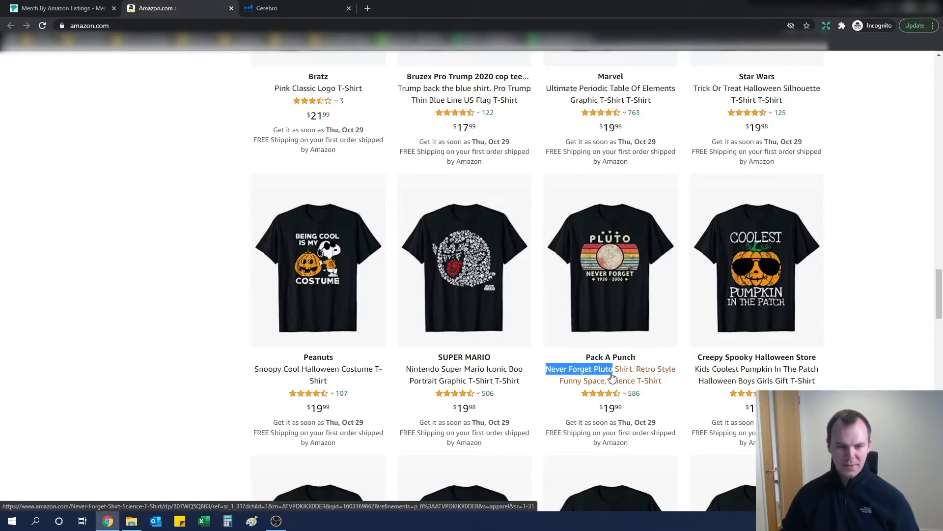
pyautogui.hotkey('ctrl', 'c')
pyautogui.hotkey('ctrl', 'shift', 'Tab')
pyautogui.click(231, 289)
pyautogui.hotkey('ctrl', 'v')
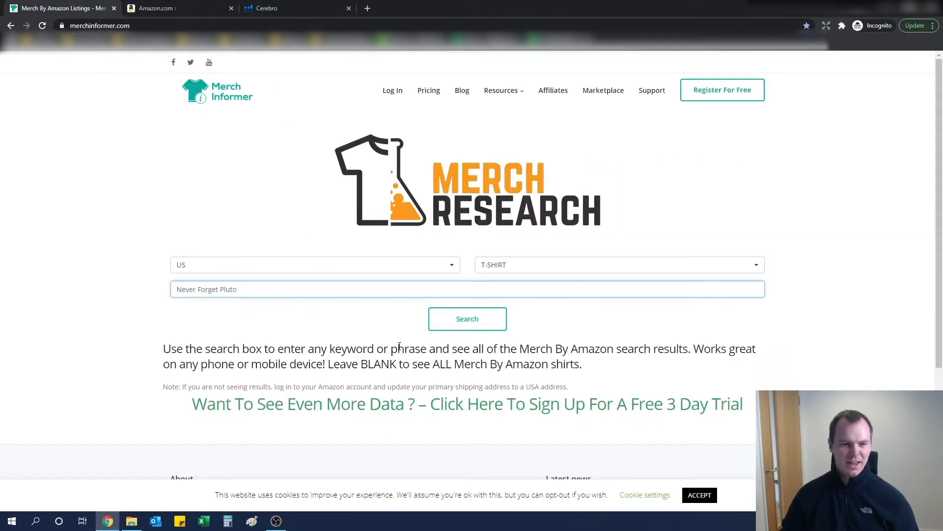
pyautogui.click(472, 327)
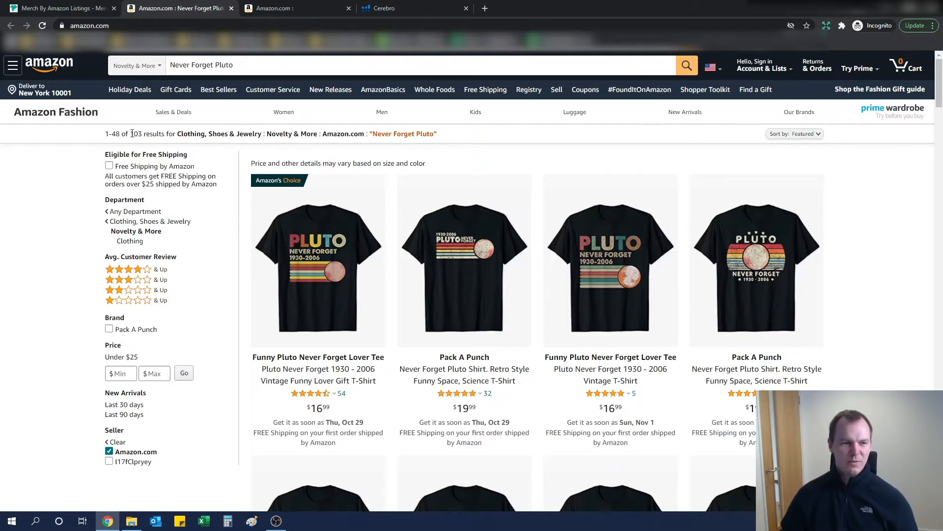
# - Examine the number of "Never Forget Pluto" results and scroll through the competing Pluto designs
pyautogui.moveTo(131, 133); pyautogui.dragTo(142, 135)
pyautogui.click(886, 239)
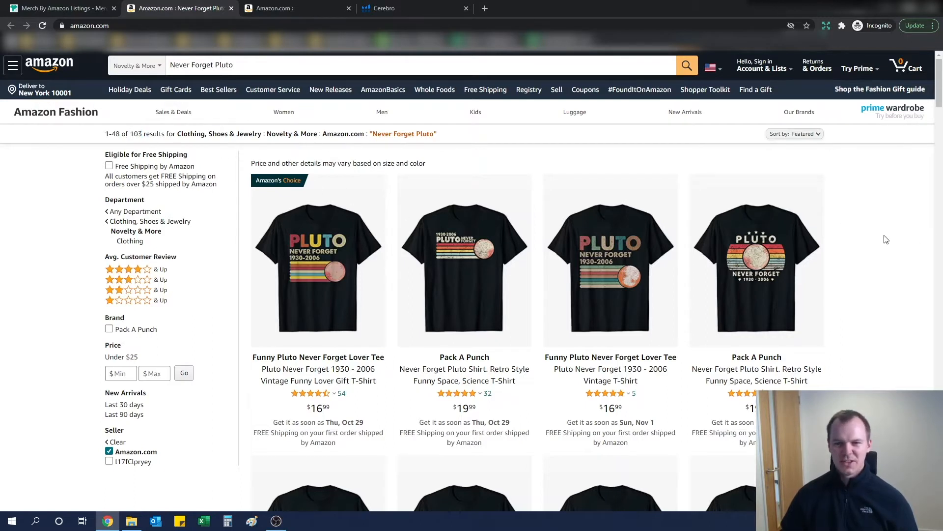
pyautogui.scroll(-1, 886, 239)
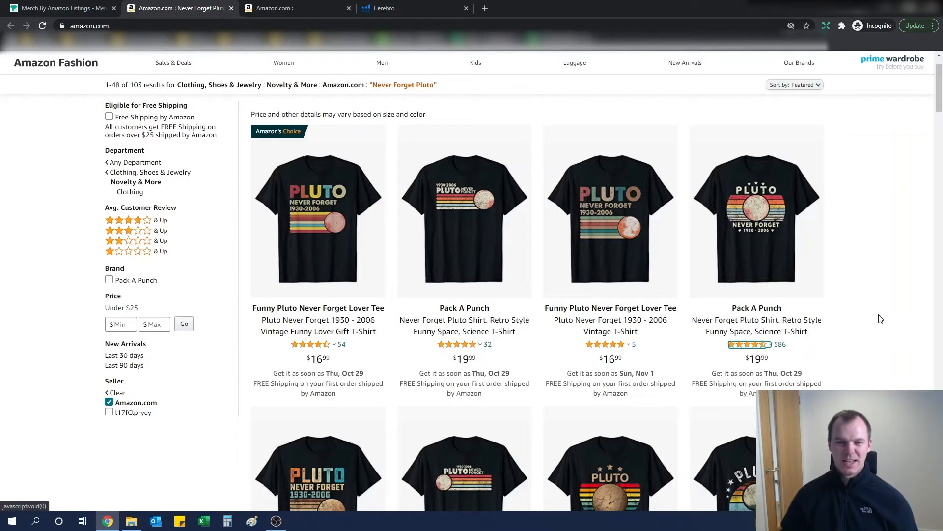
pyautogui.scroll(1, 106, 147)
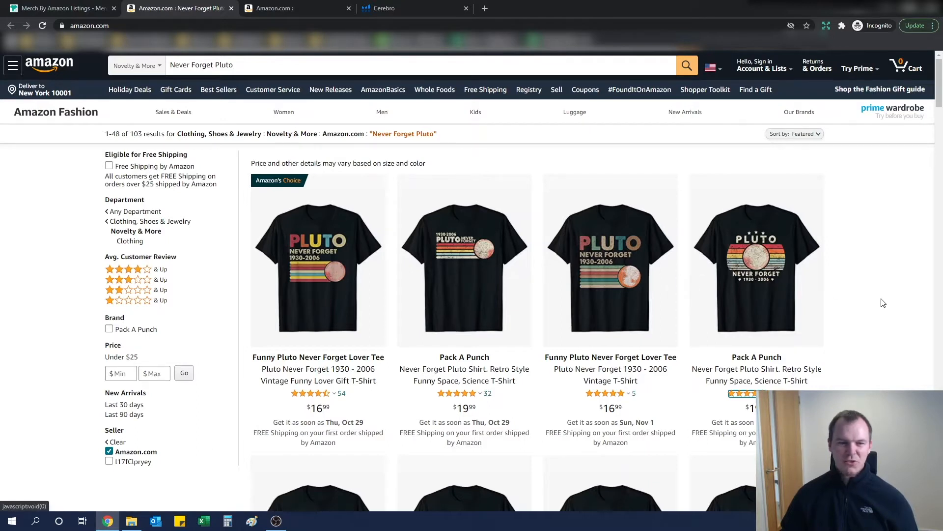
pyautogui.scroll(-1, 879, 304)
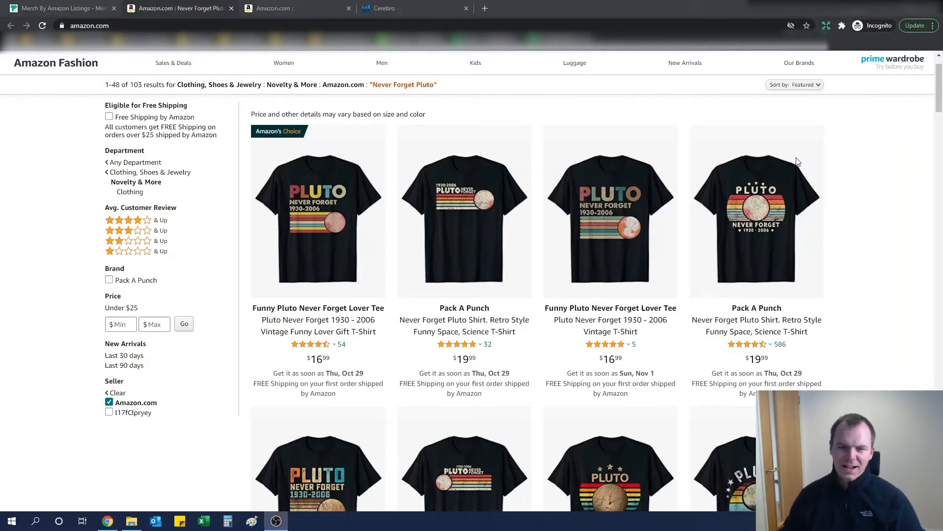
pyautogui.scroll(-2, 820, 183)
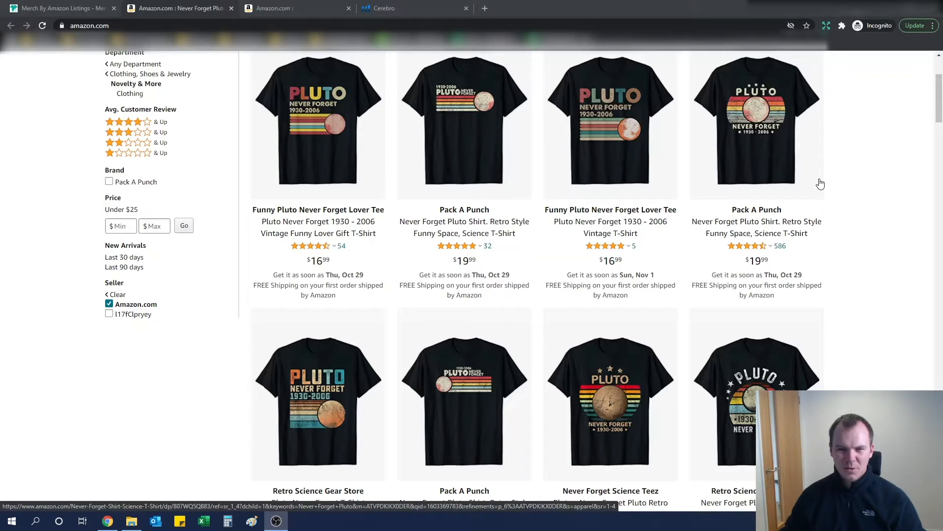
pyautogui.scroll(-4, 820, 183)
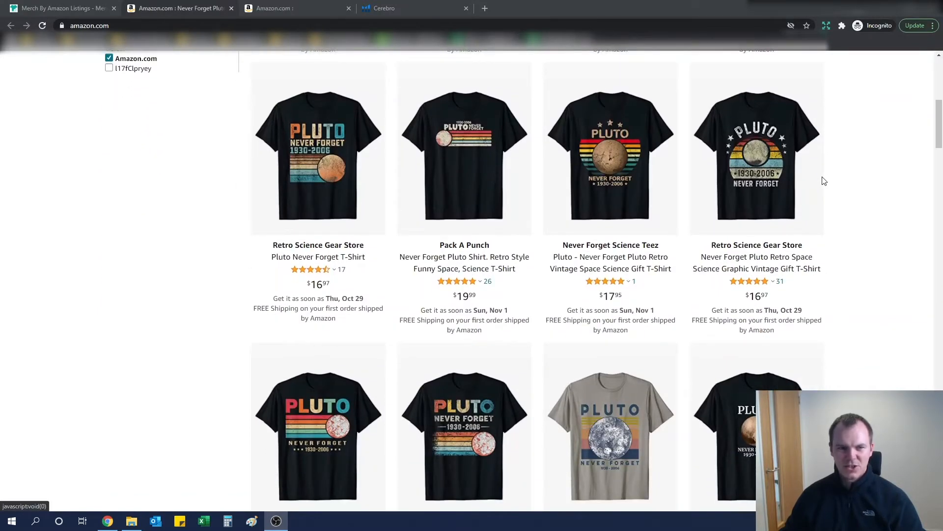
pyautogui.scroll(6, 824, 181)
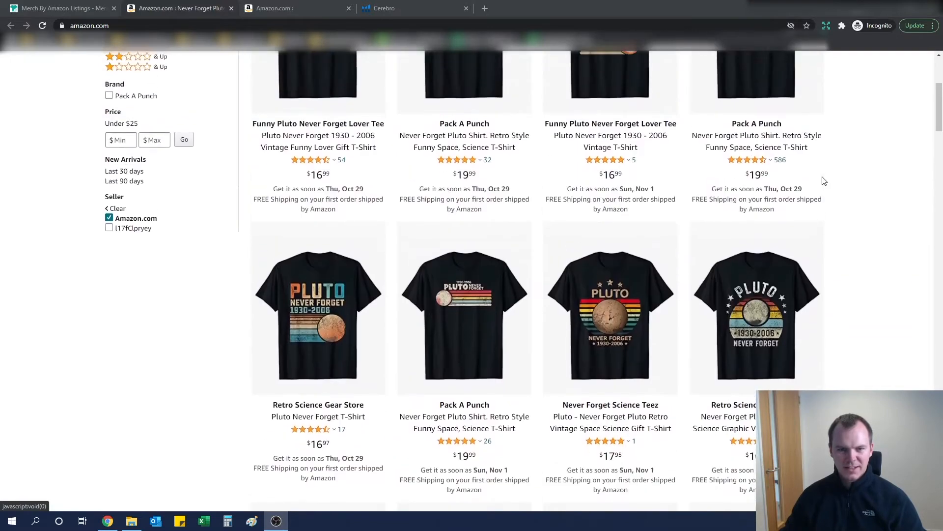
pyautogui.scroll(-3, 824, 180)
pyautogui.scroll(-6, 823, 180)
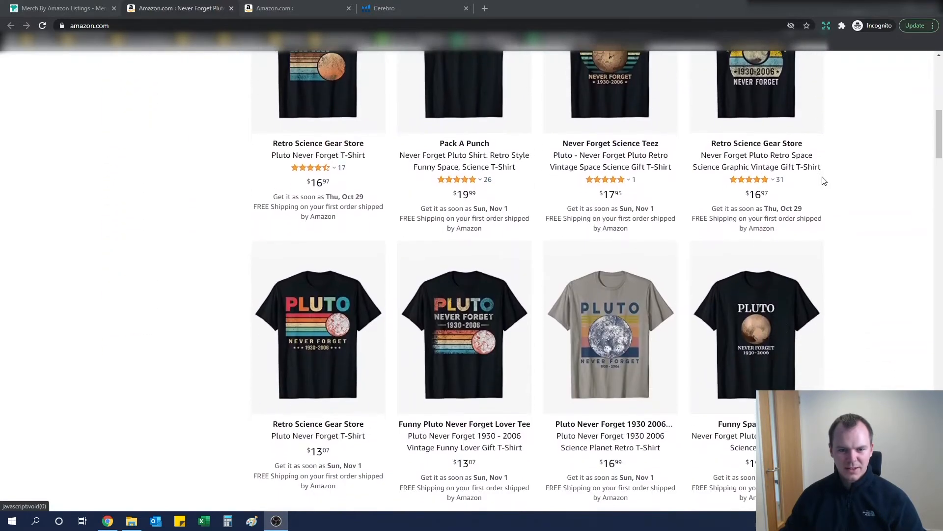
pyautogui.scroll(-5, 824, 181)
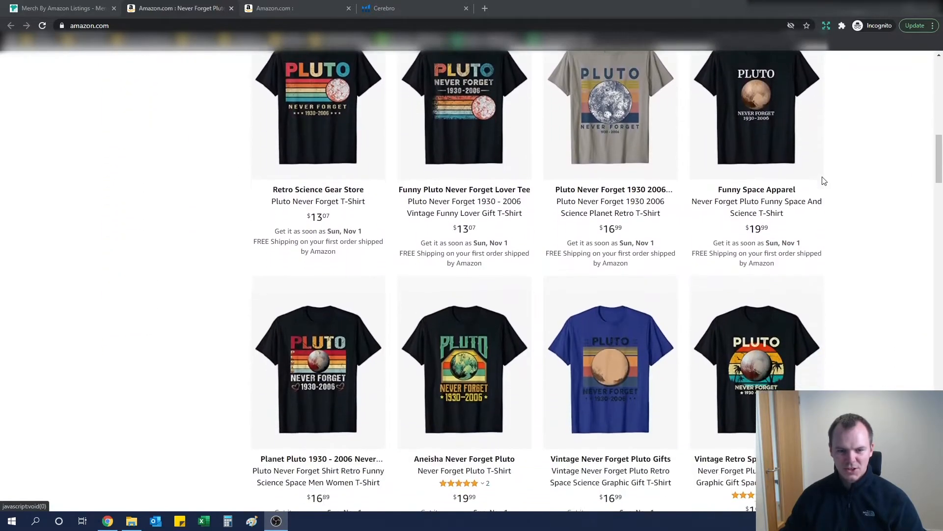
pyautogui.scroll(-7, 824, 181)
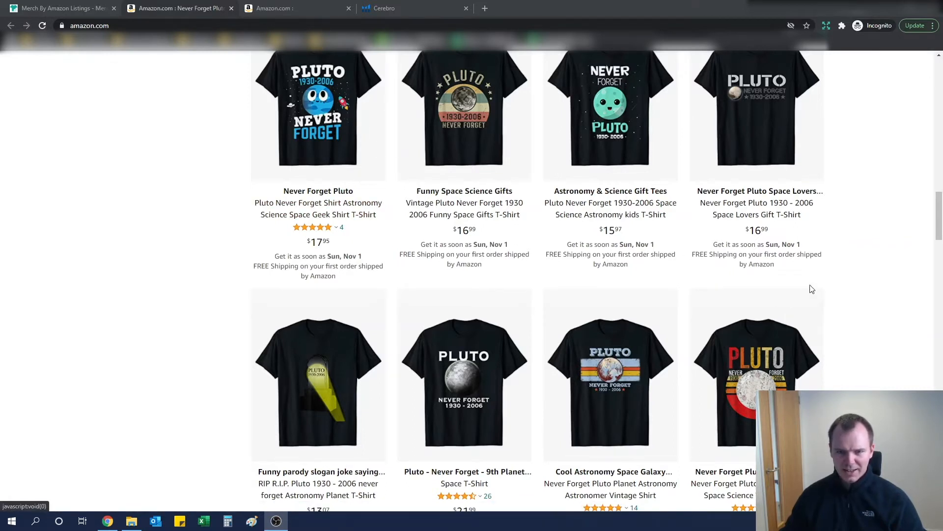
pyautogui.scroll(10, 875, 285)
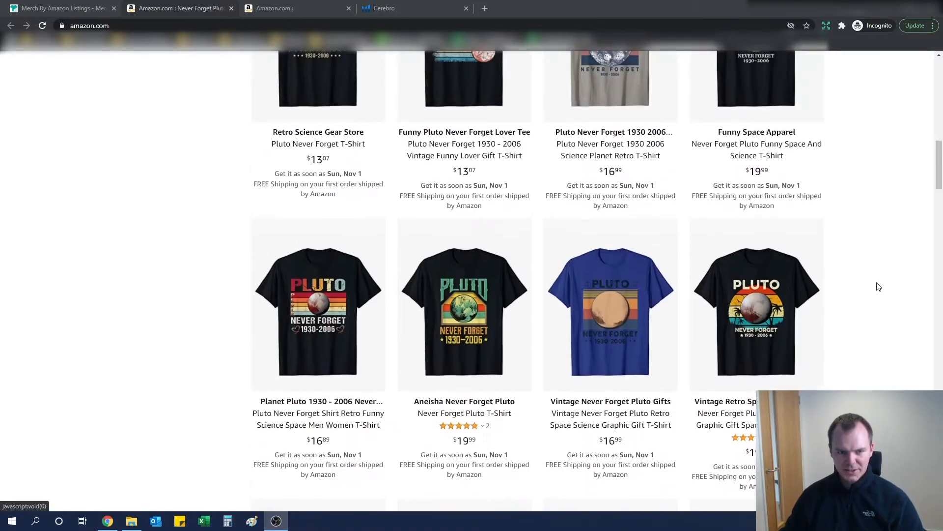
# - Open the Pack A Punch "Never Forget Pluto Shirt" listing from the results and select its ASIN in the product details
pyautogui.scroll(15, 878, 286)
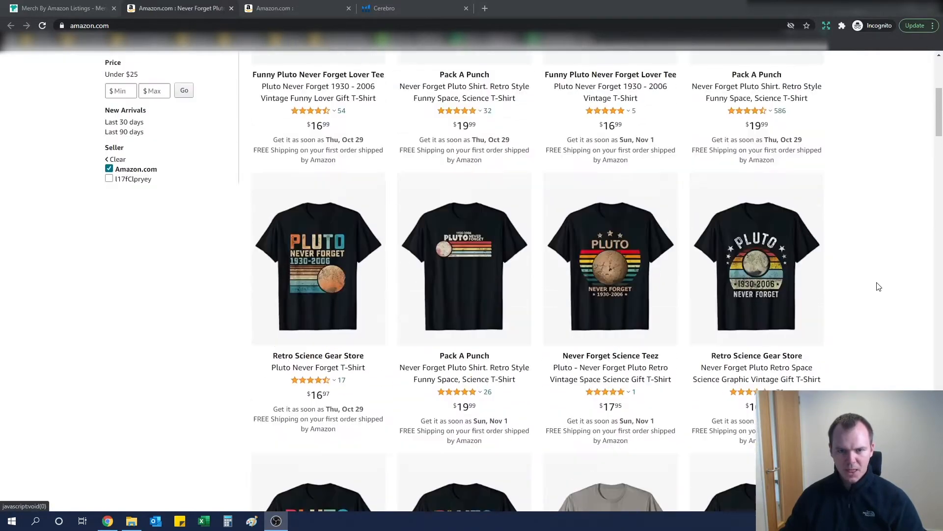
pyautogui.scroll(5, 878, 286)
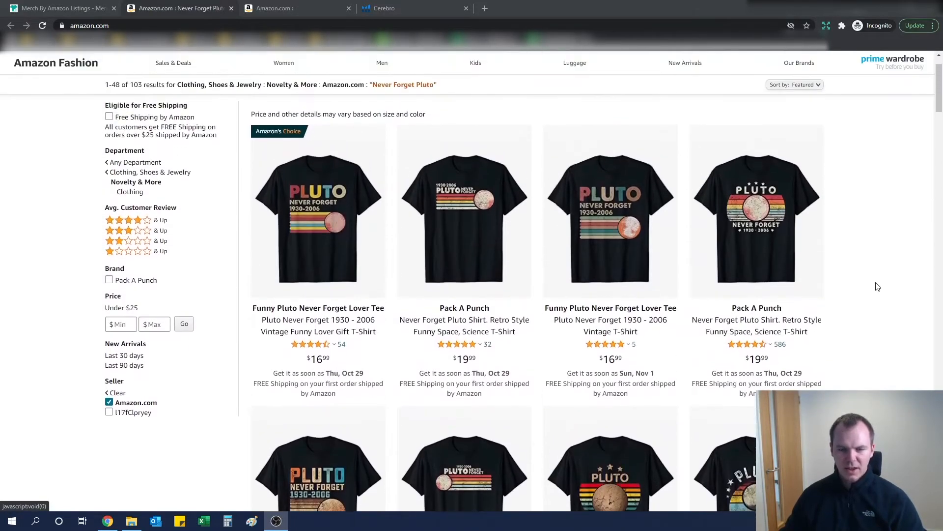
pyautogui.scroll(-1, 878, 286)
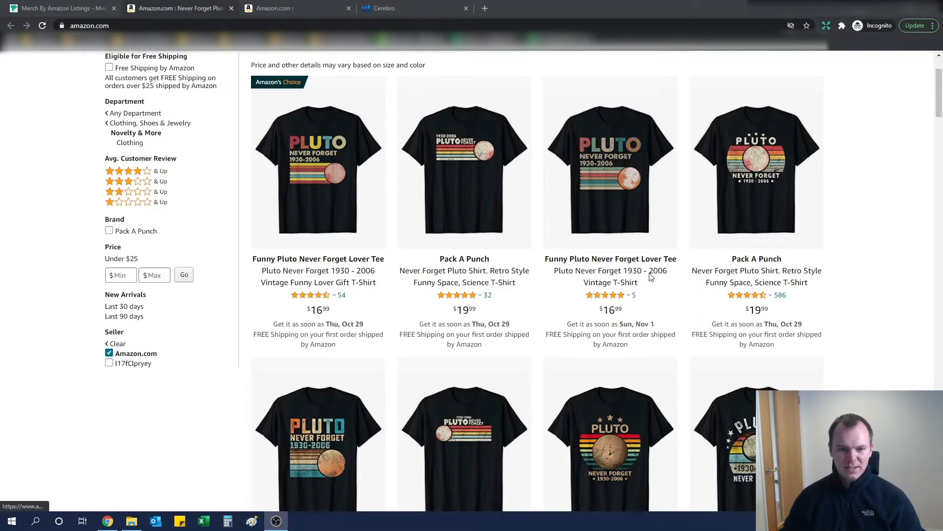
pyautogui.click(475, 276)
pyautogui.scroll(-15, 309, 255)
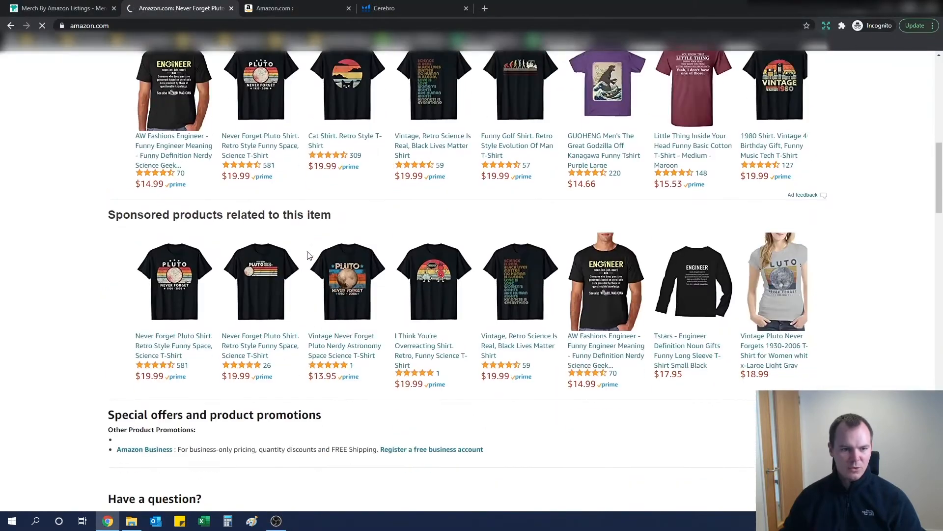
pyautogui.scroll(-8, 309, 255)
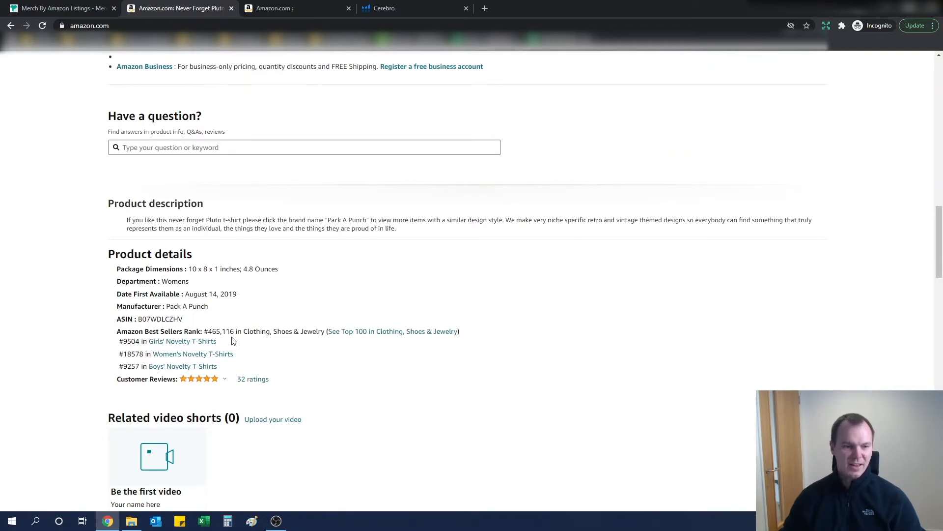
pyautogui.doubleClick(168, 319)
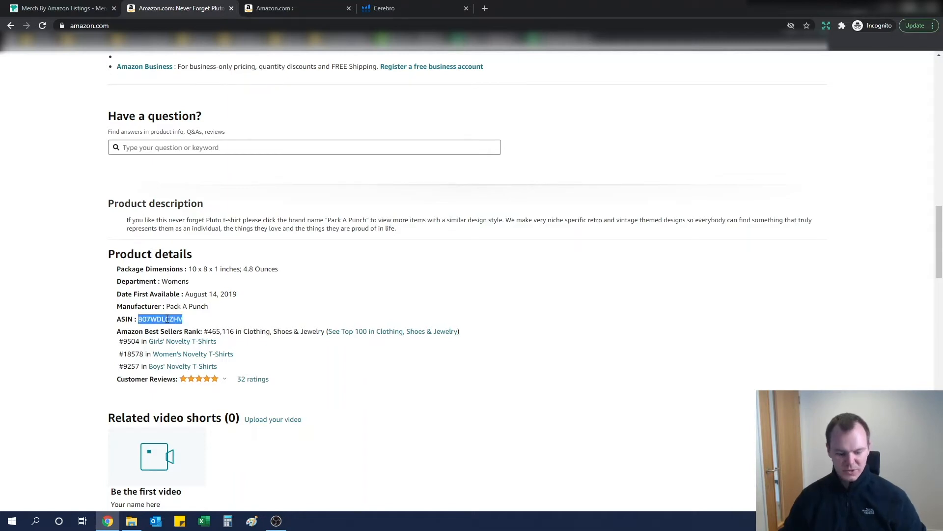
# - Paste the ASIN B07WDLCZHV into Cerebro's reverse ASIN lookup and get its keywords
pyautogui.click(385, 10)
pyautogui.click(119, 143)
pyautogui.hotkey('ctrl', 'v')
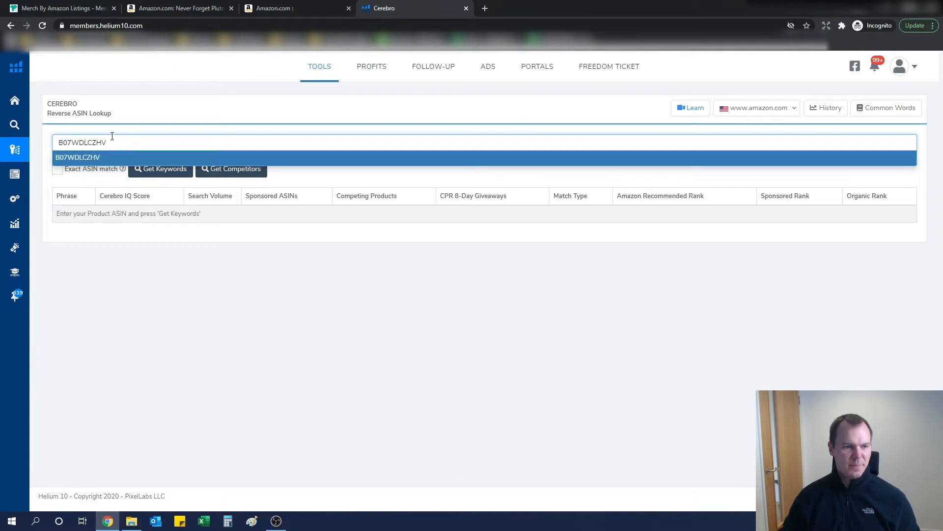
pyautogui.moveTo(19, 118)
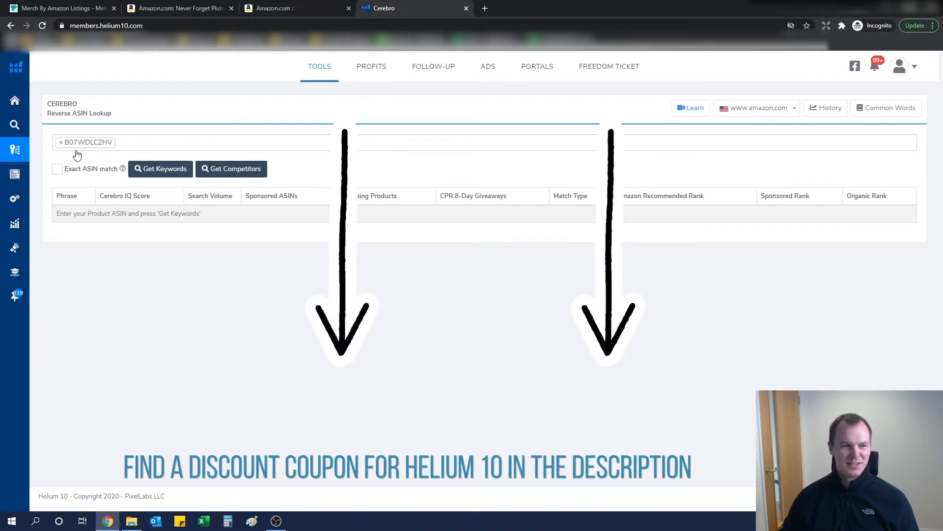
pyautogui.click(161, 173)
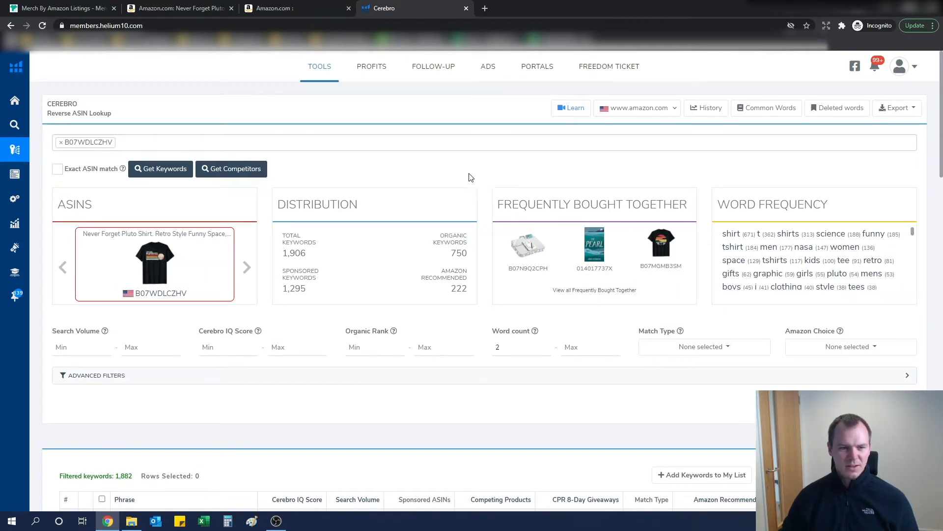
# - Expand the advanced filters and set the Cerebro IQ Score range from 100 to 1000
pyautogui.scroll(-1, 467, 180)
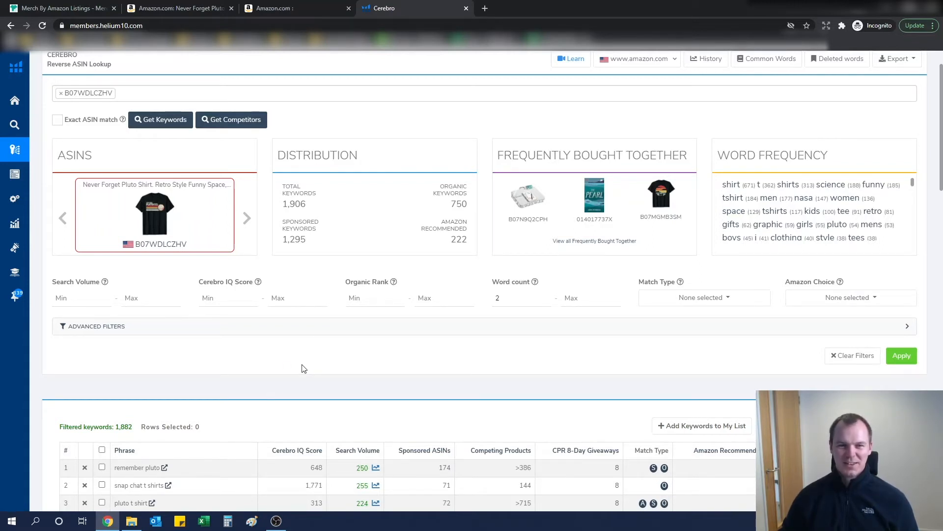
pyautogui.click(323, 333)
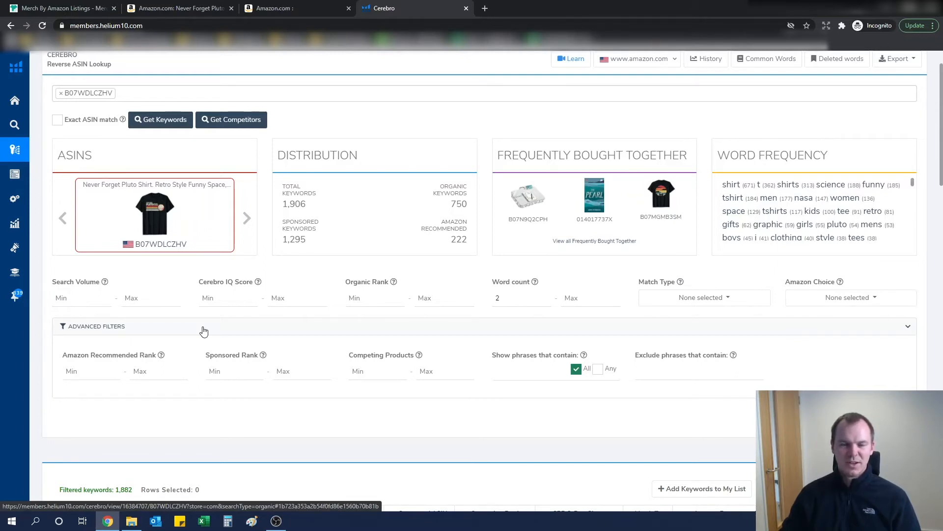
pyautogui.click(215, 300)
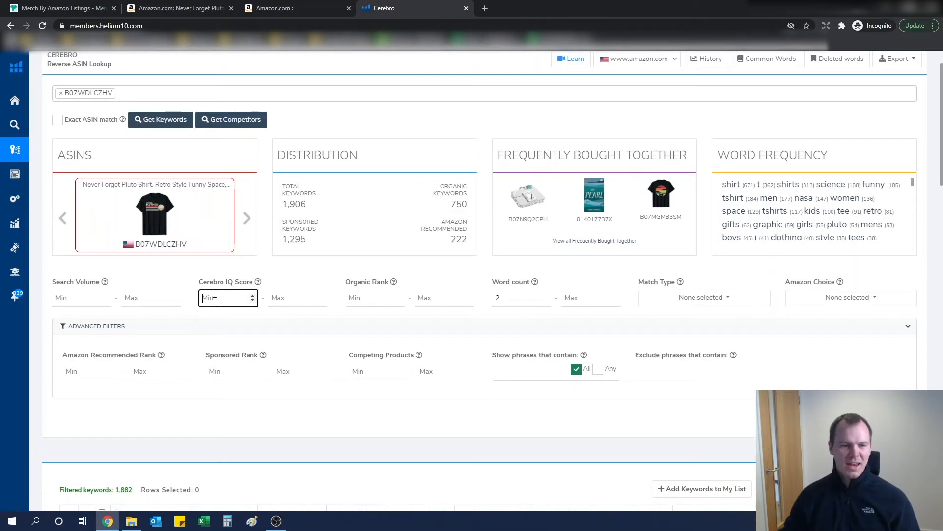
pyautogui.write('100')
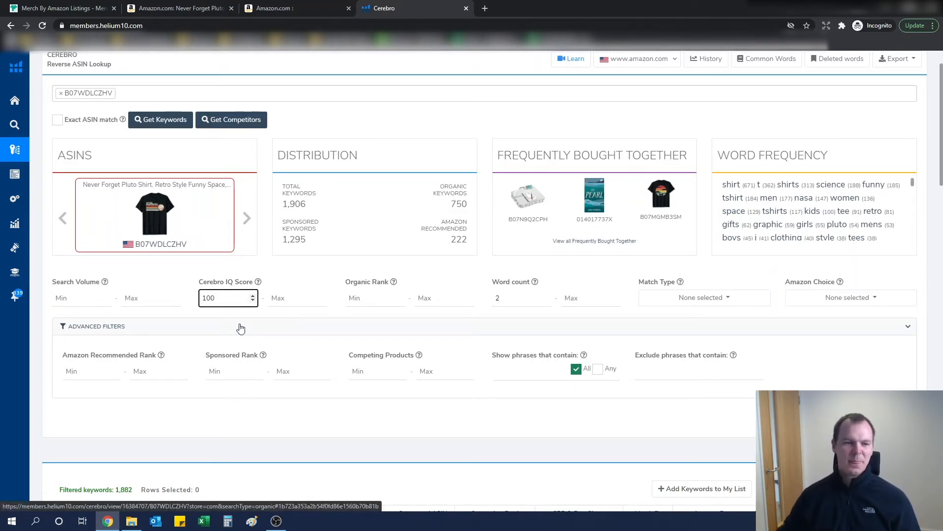
pyautogui.click(284, 300)
pyautogui.write('1000')
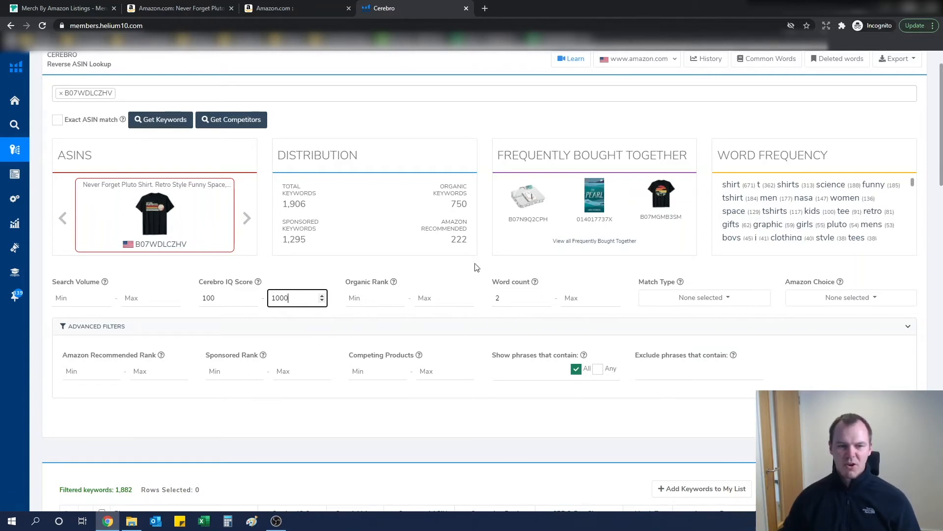
# - Set the keyword Match Type filter to Organic only
pyautogui.click(683, 302)
pyautogui.click(684, 318)
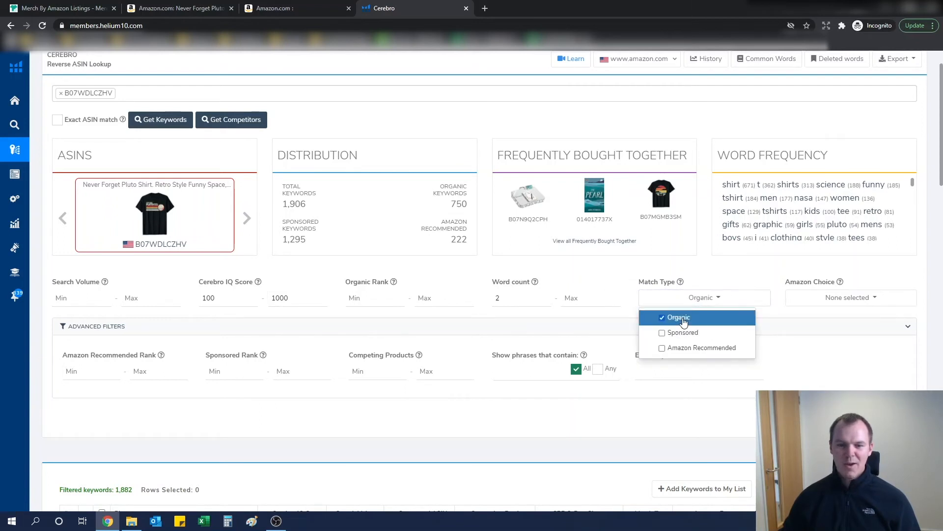
pyautogui.click(752, 281)
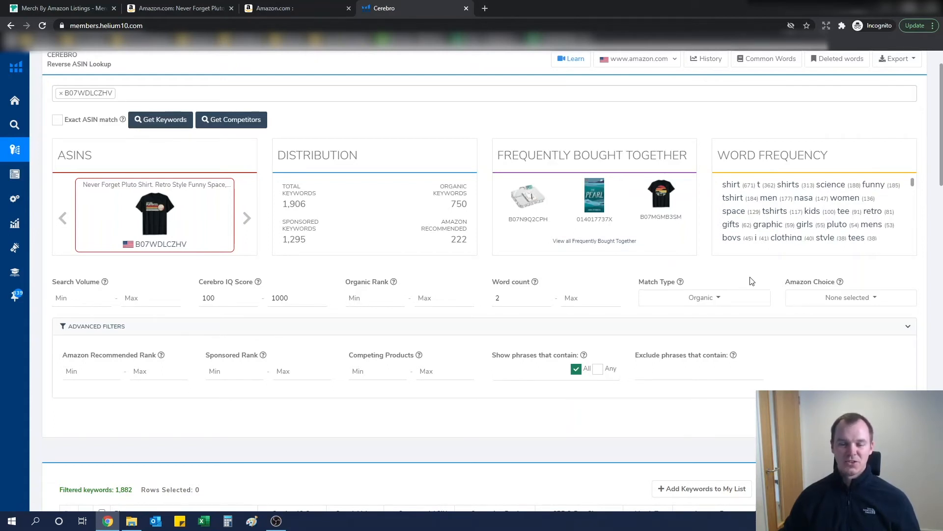
# - Set the Competing Products maximum to 1000 and apply the filters
pyautogui.click(434, 375)
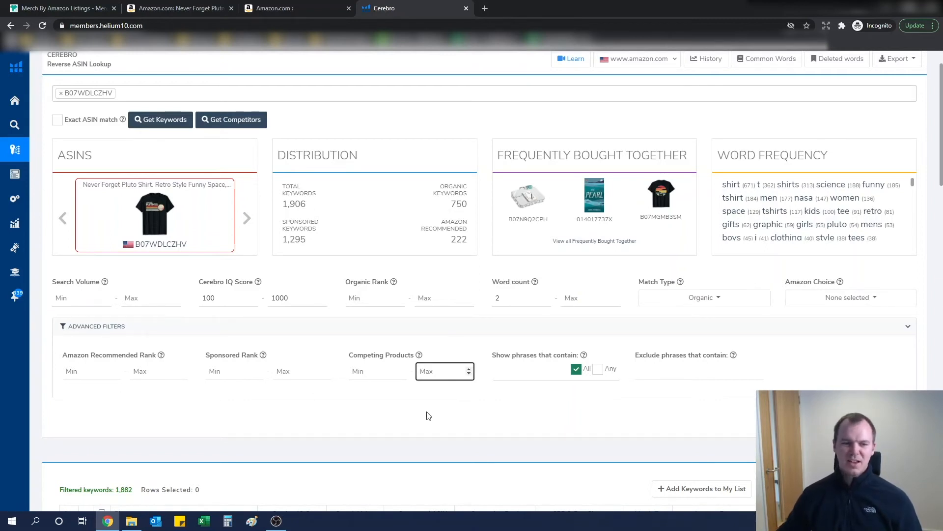
pyautogui.write('1000')
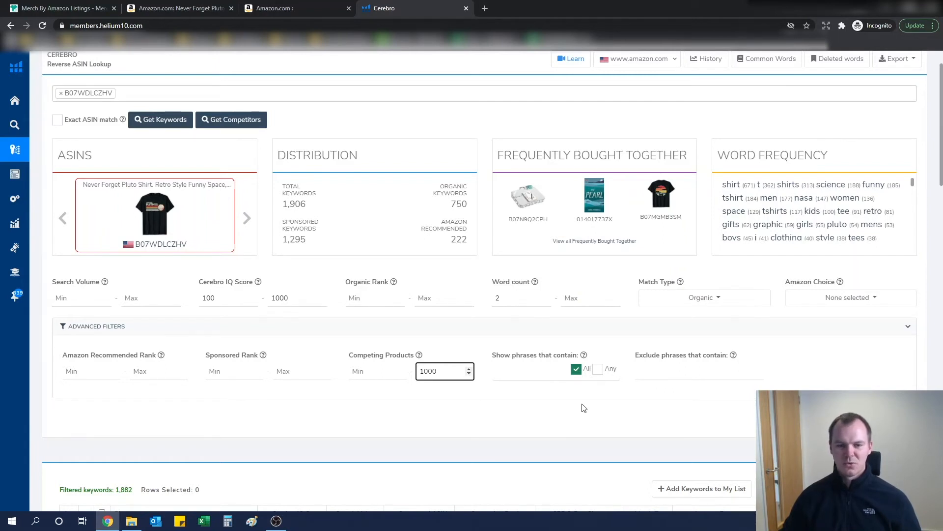
pyautogui.press('Return')
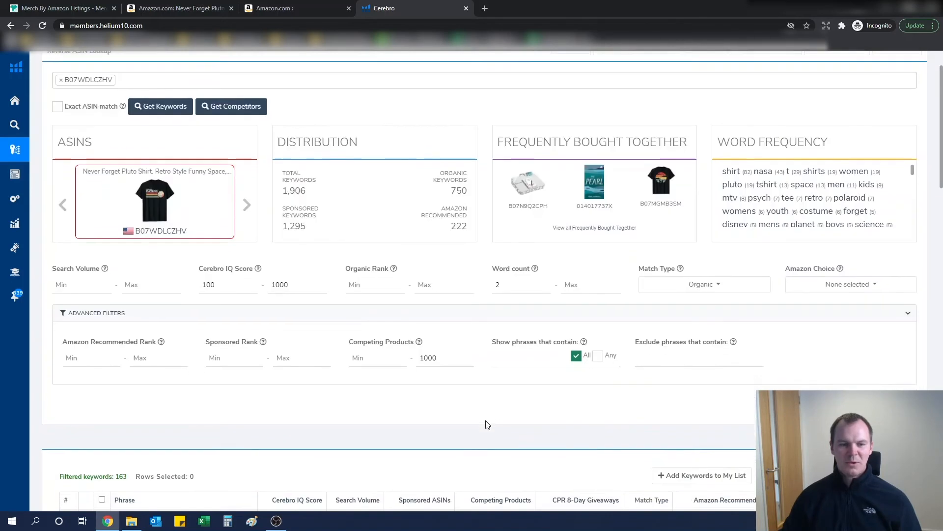
# - Scroll through the filtered keyword list to review phrases, search volumes and competing products
pyautogui.scroll(-4, 488, 424)
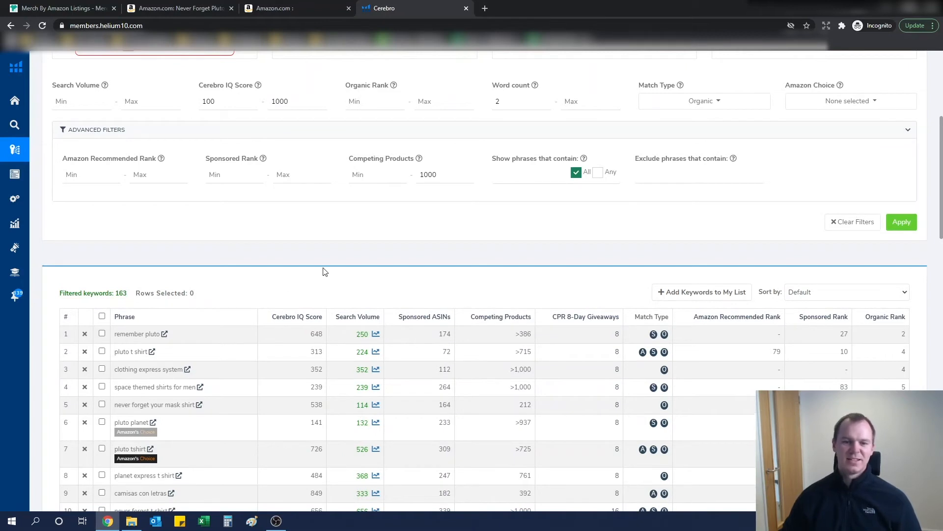
pyautogui.scroll(-3, 325, 272)
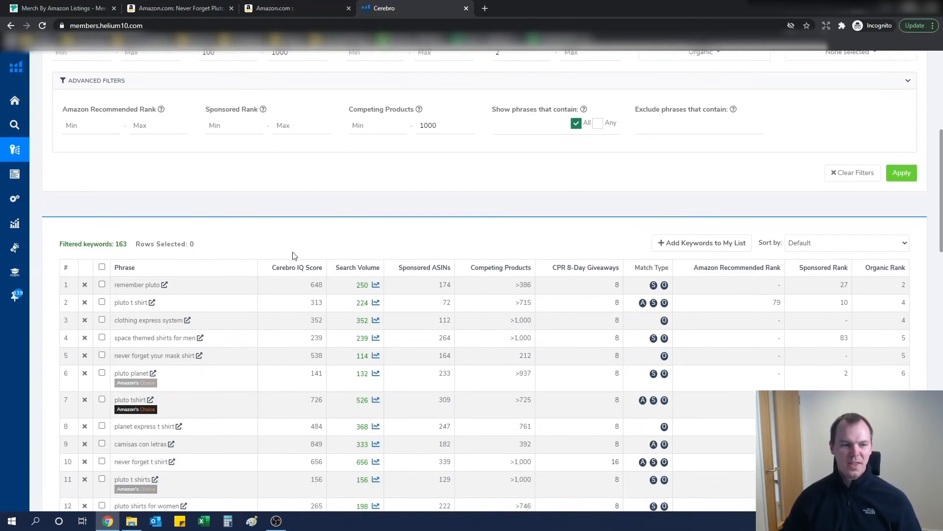
pyautogui.scroll(-1, 278, 223)
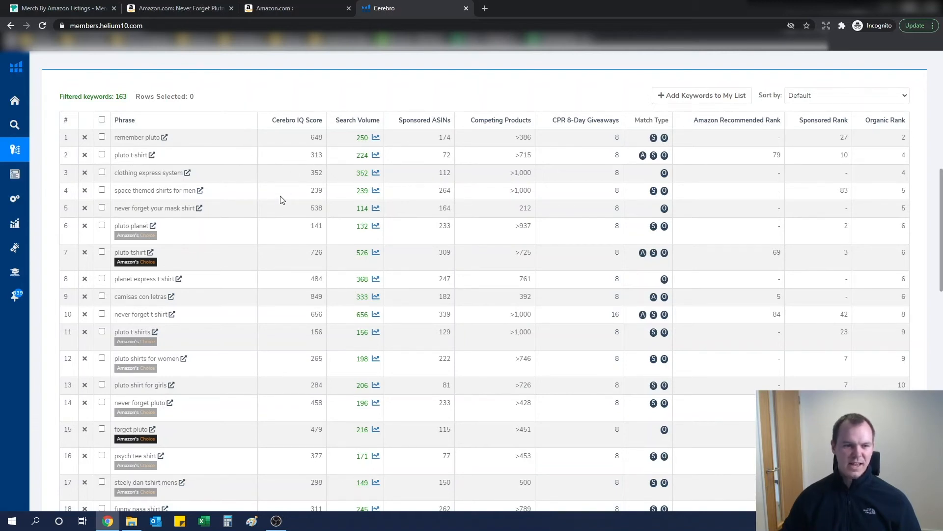
pyautogui.scroll(-3, 245, 213)
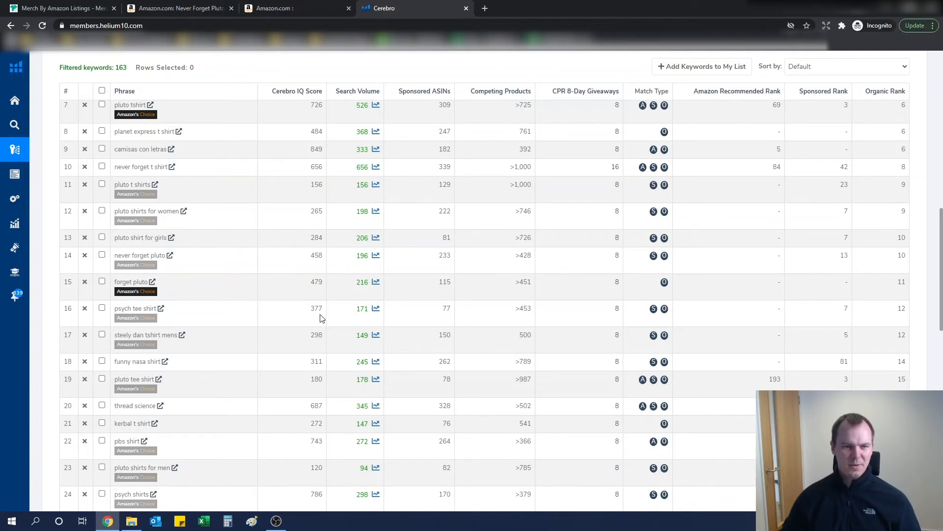
pyautogui.scroll(5, 320, 318)
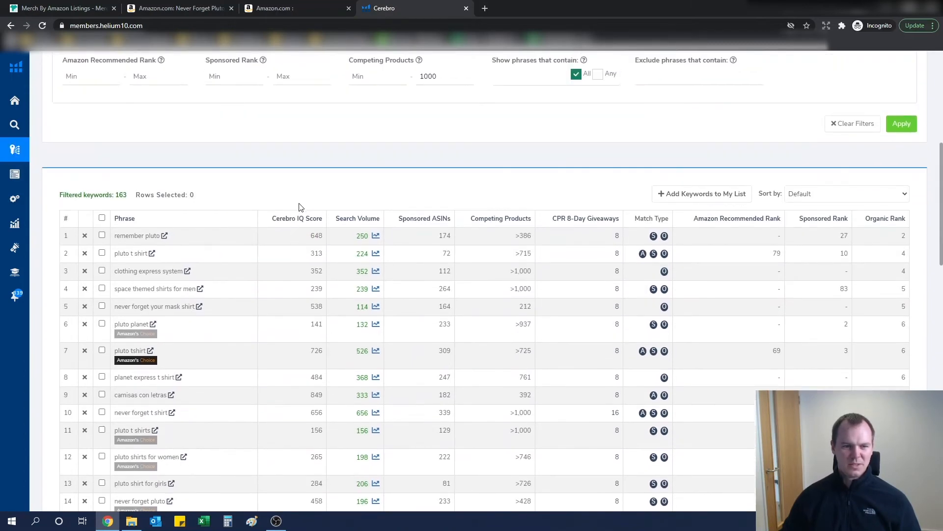
pyautogui.scroll(7, 301, 207)
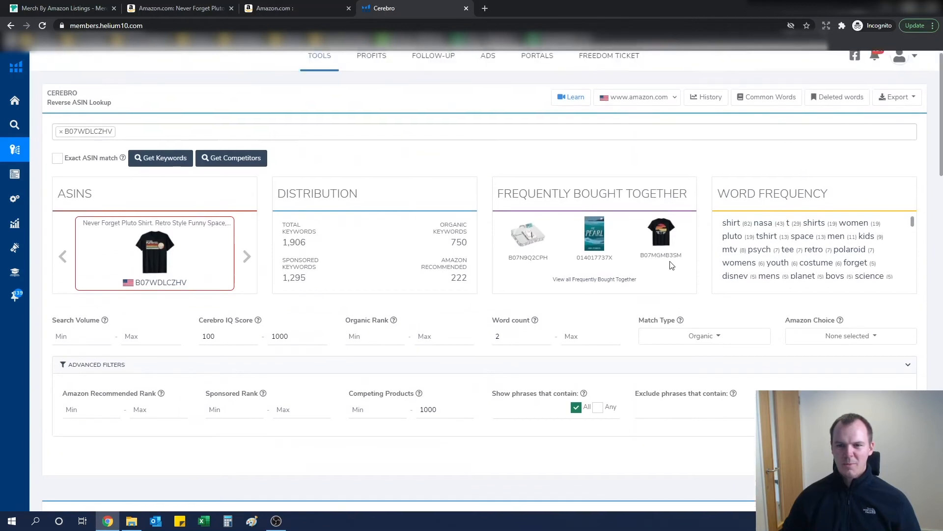
# - Export the filtered Cerebro keywords as an Excel file and open the download
pyautogui.click(908, 112)
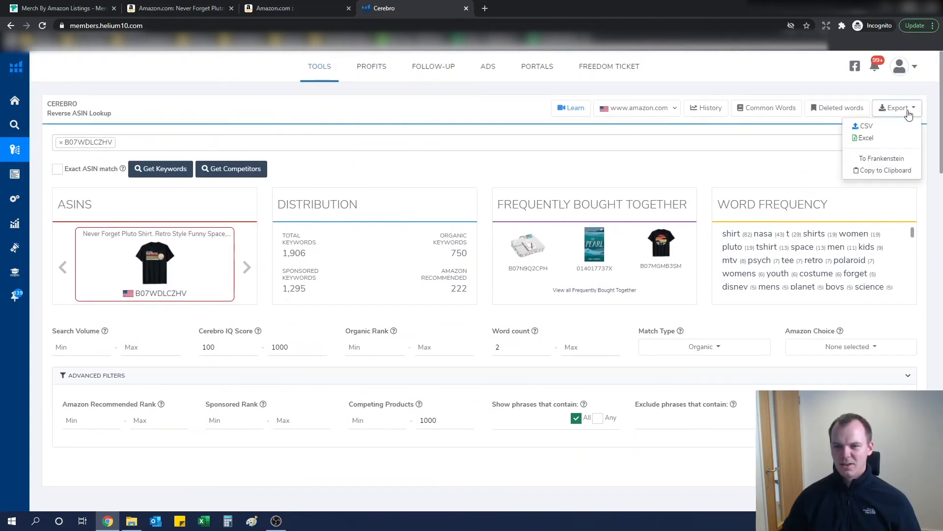
pyautogui.click(861, 138)
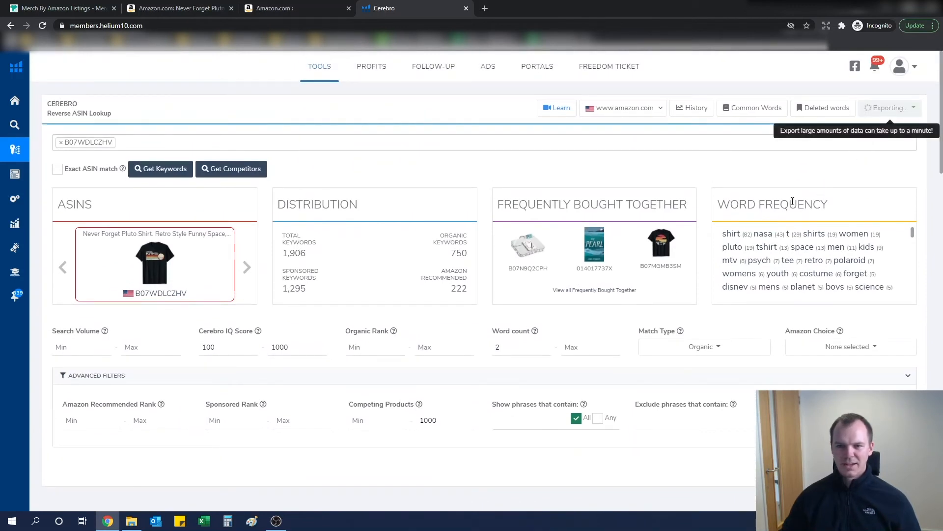
pyautogui.click(48, 500)
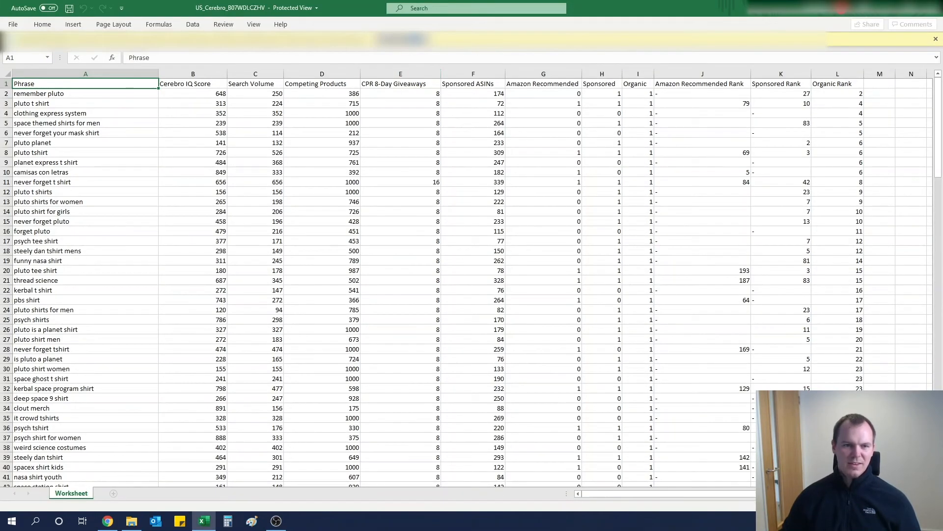
# - Enable editing in the spreadsheet, select all cells and turn on column filters
pyautogui.click(401, 39)
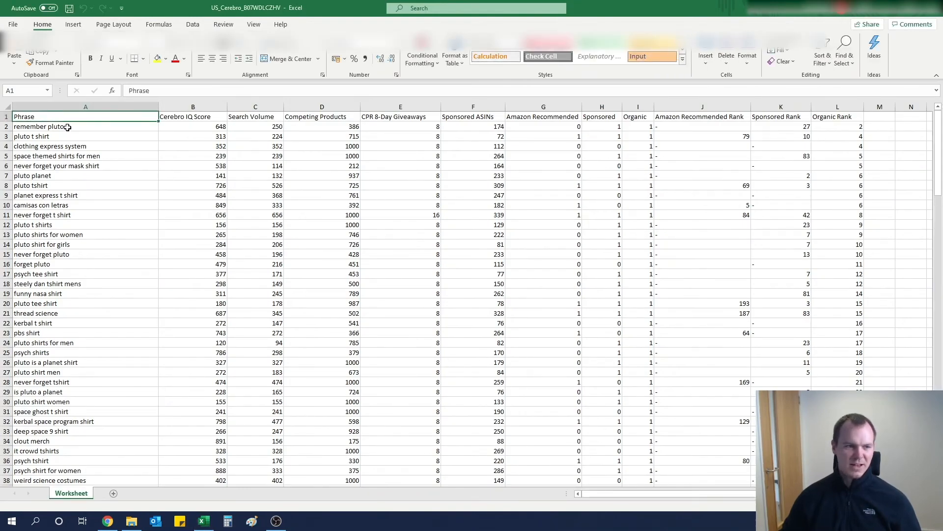
pyautogui.click(5, 117)
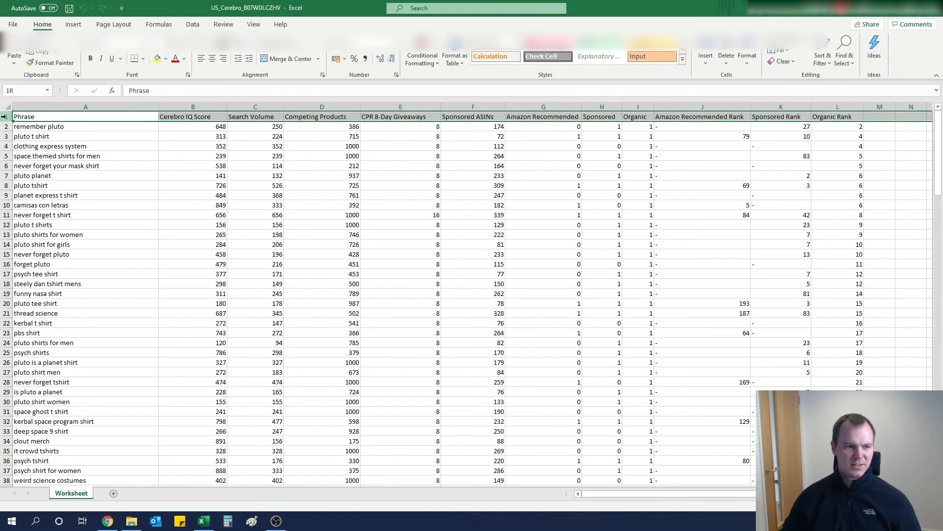
pyautogui.click(822, 57)
pyautogui.click(836, 115)
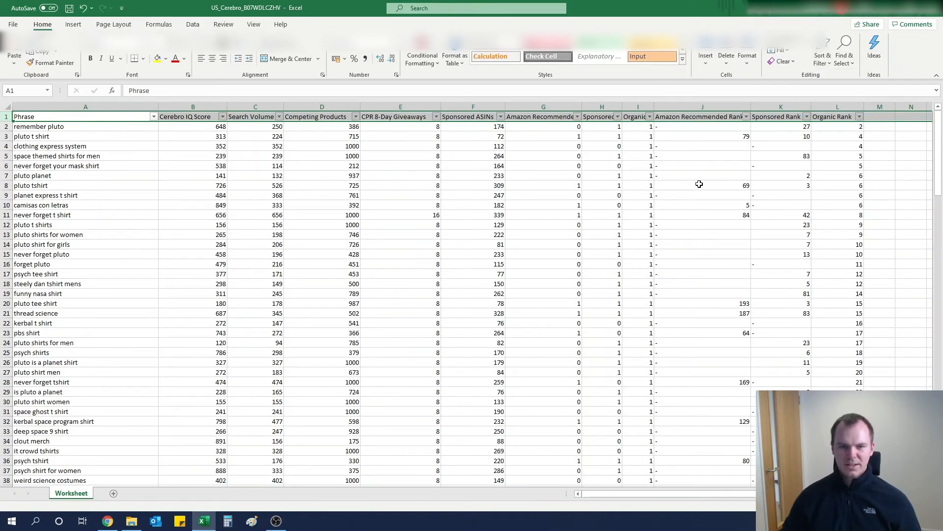
# - Filter the CPR 8-Day Giveaways column to show only the rows with a value of 8
pyautogui.click(245, 176)
pyautogui.click(194, 118)
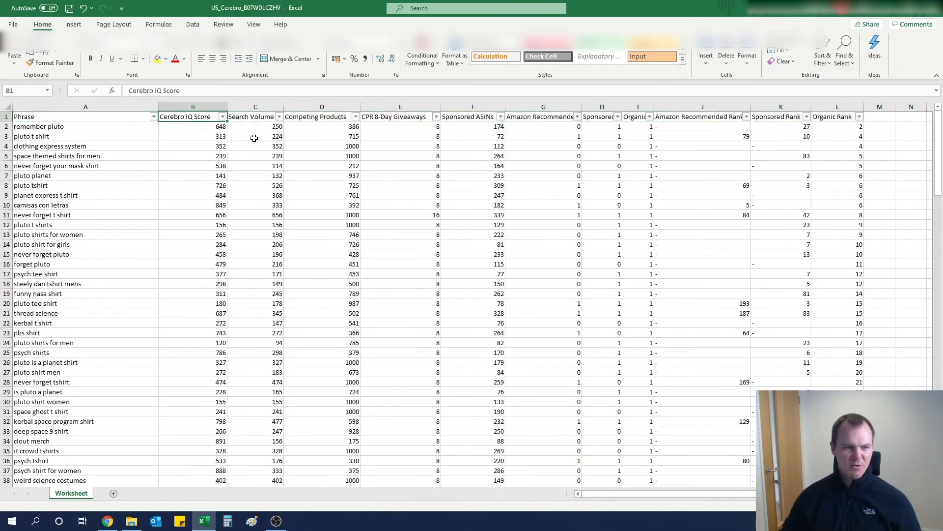
pyautogui.click(260, 120)
pyautogui.click(319, 119)
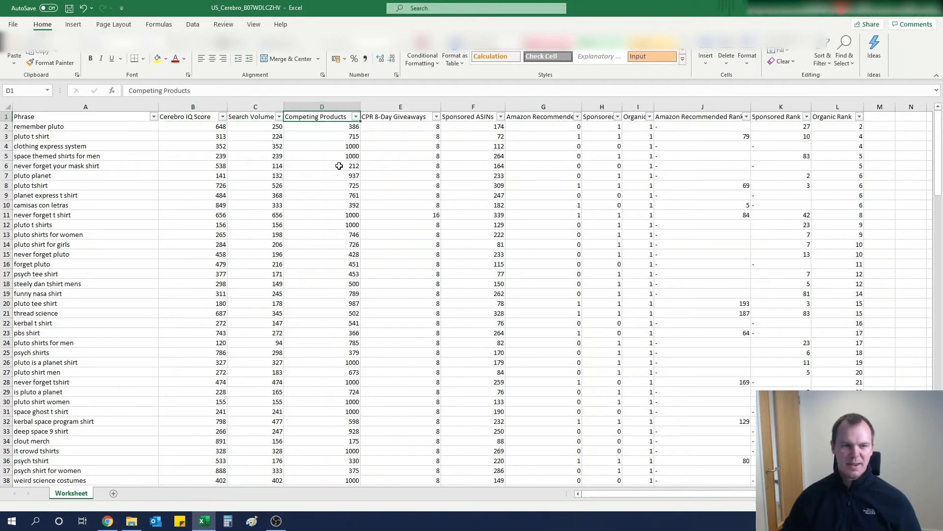
pyautogui.click(406, 118)
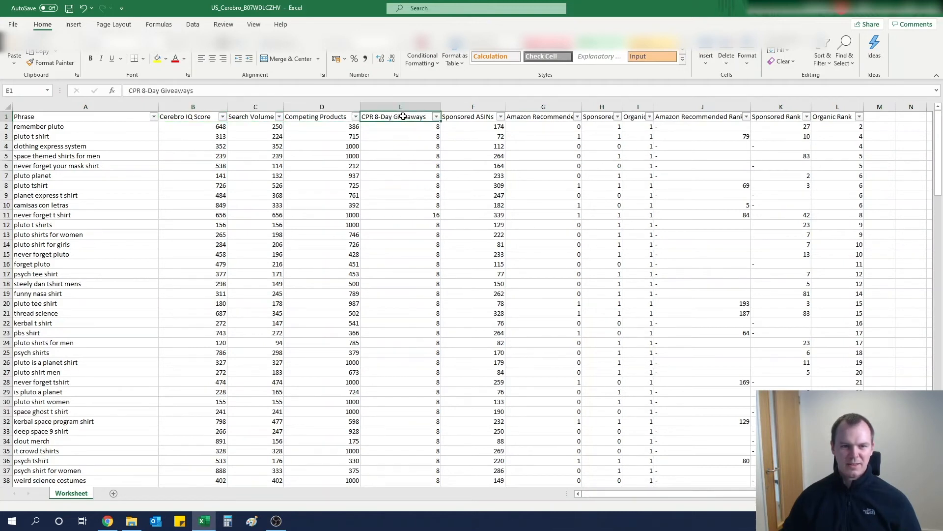
pyautogui.click(436, 117)
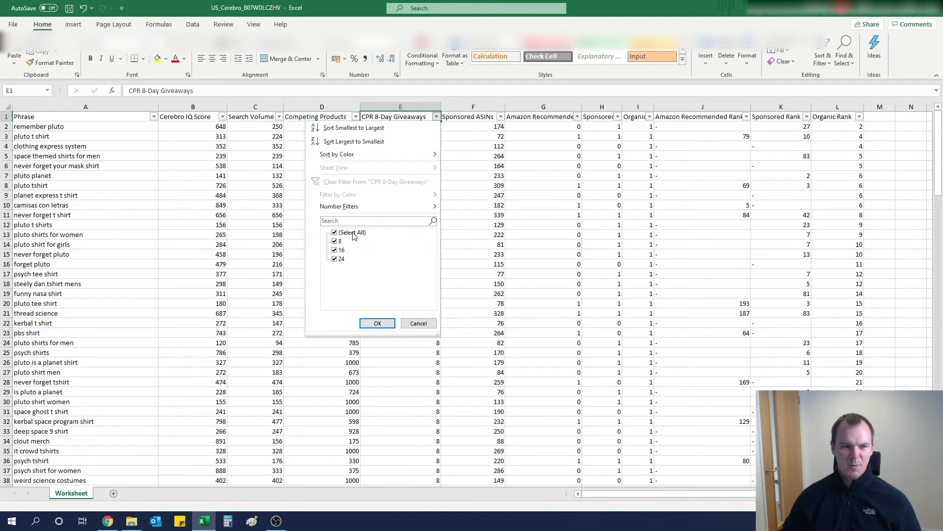
pyautogui.click(353, 233)
pyautogui.click(339, 241)
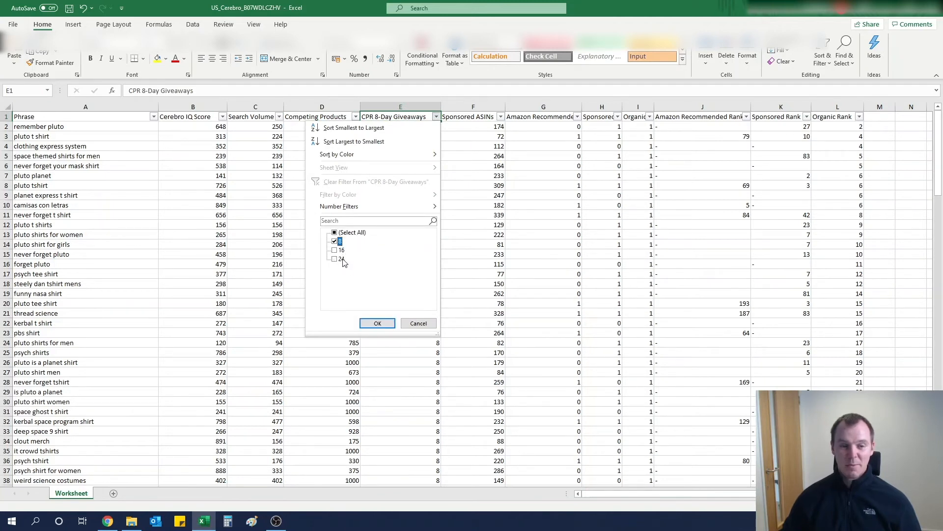
pyautogui.click(376, 324)
# - Delete the columns from Sponsored ASINs through Sponsored Rank, keeping Organic Rank
pyautogui.moveTo(473, 107); pyautogui.dragTo(788, 116)
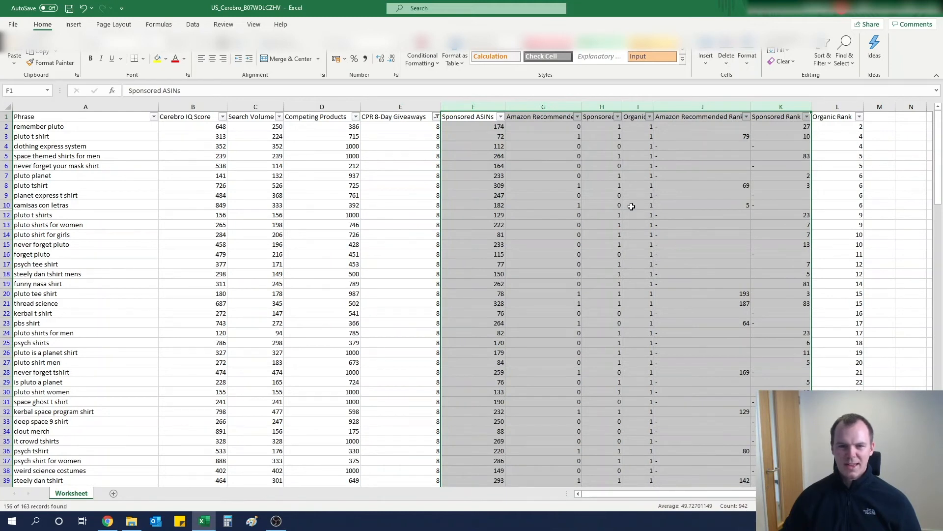
pyautogui.rightClick(611, 202)
pyautogui.click(642, 297)
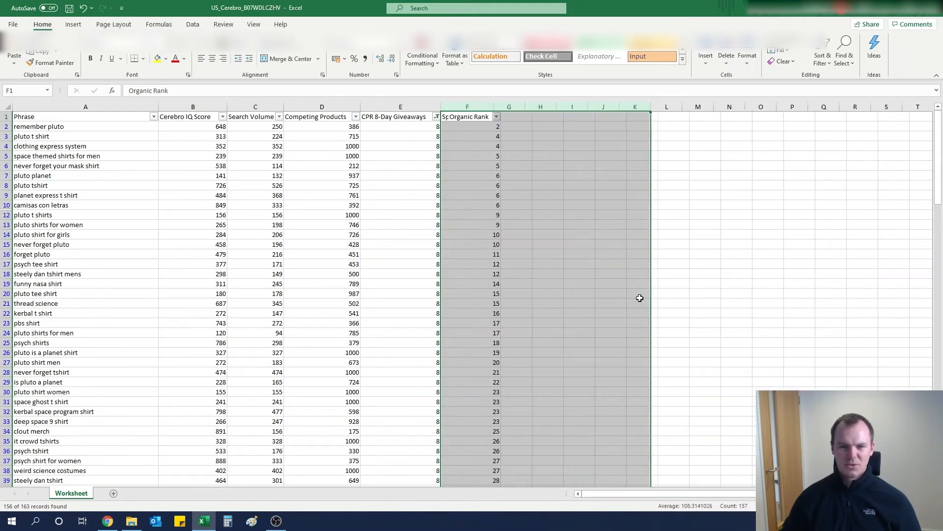
# - Sort the keywords by Cerebro IQ Score from largest to smallest
pyautogui.click(614, 234)
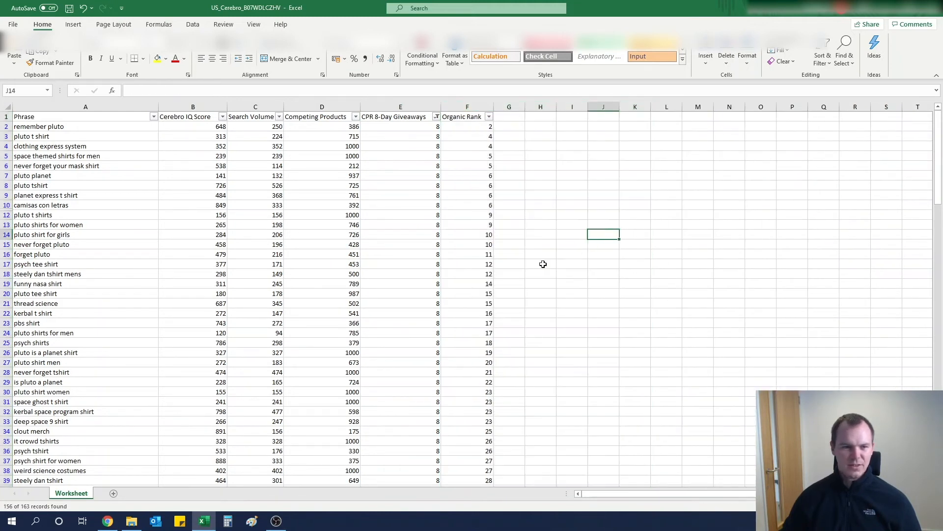
pyautogui.click(224, 116)
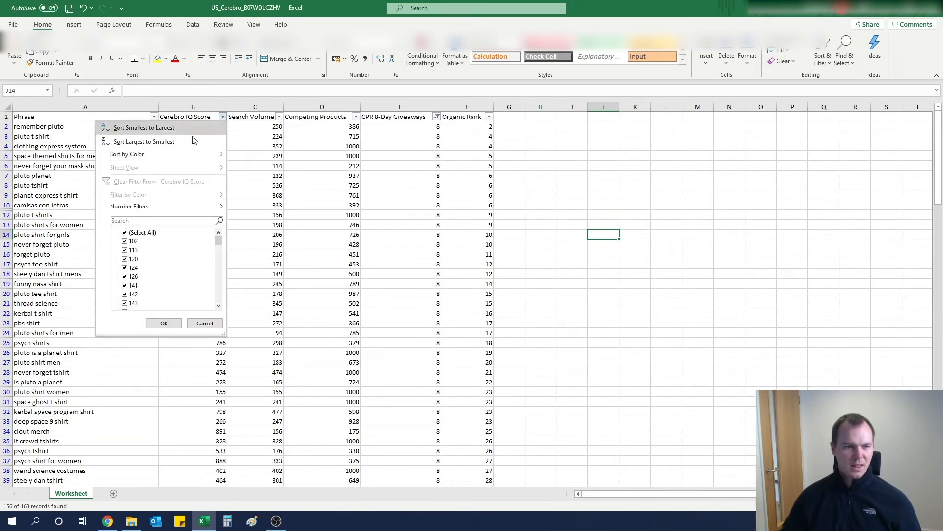
pyautogui.click(143, 142)
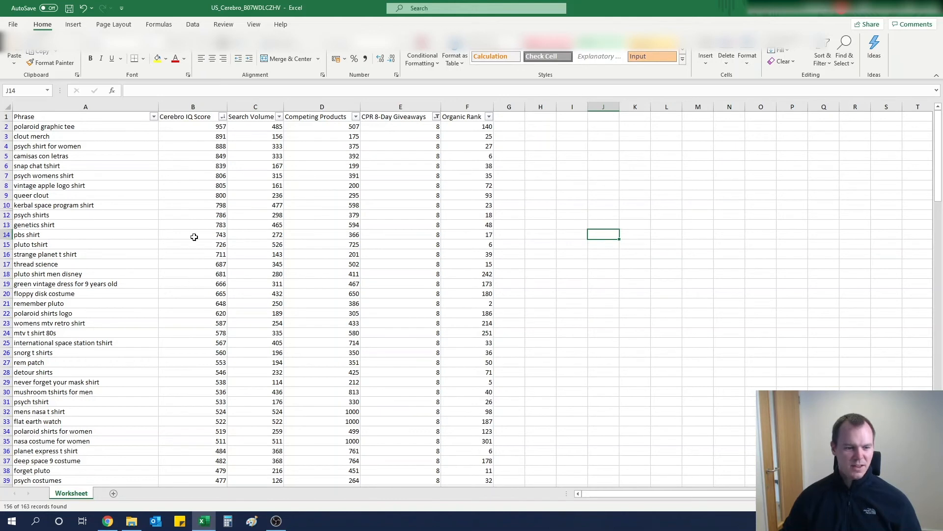
# - Delete the irrelevant keyword rows from polaroid graphic tee down to pbs shirt
pyautogui.click(6, 127)
pyautogui.moveTo(5, 129); pyautogui.dragTo(14, 234)
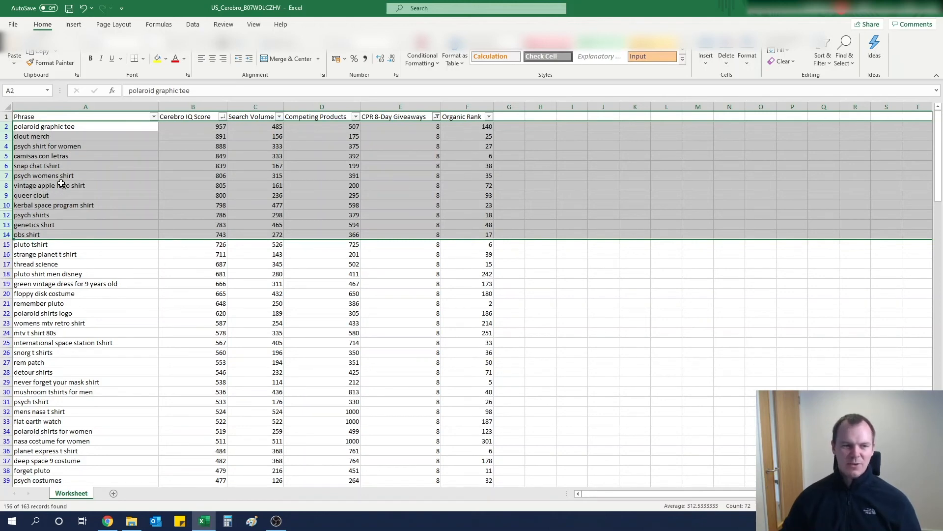
pyautogui.rightClick(59, 169)
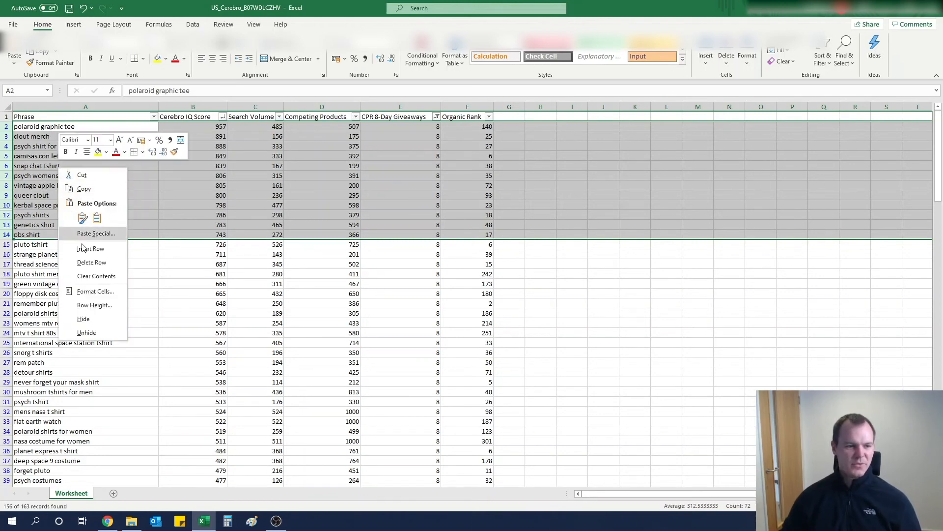
pyautogui.click(85, 263)
pyautogui.click(64, 138)
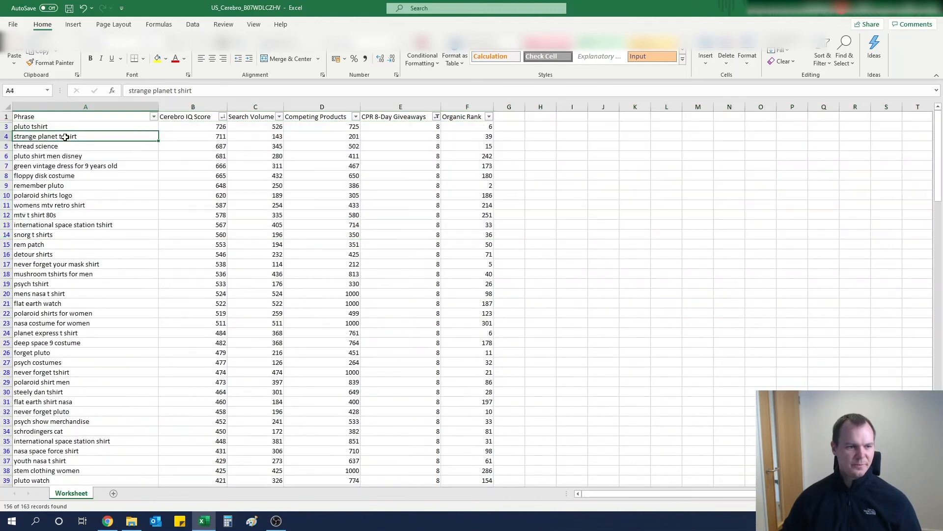
# - Delete the rows from strange planet t shirt to floppy disk costume, keeping pluto tshirt at the top
pyautogui.click(49, 128)
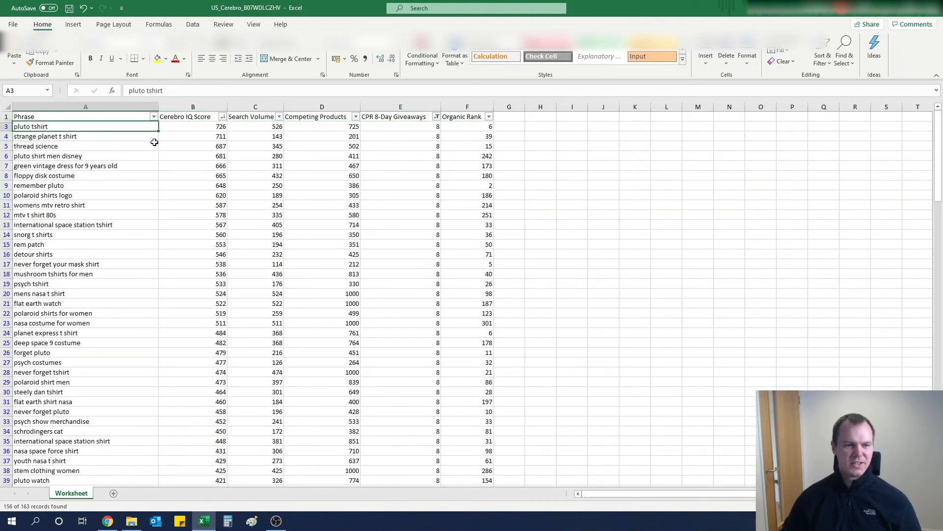
pyautogui.press('Right')
pyautogui.press('Right')
pyautogui.press('Right')
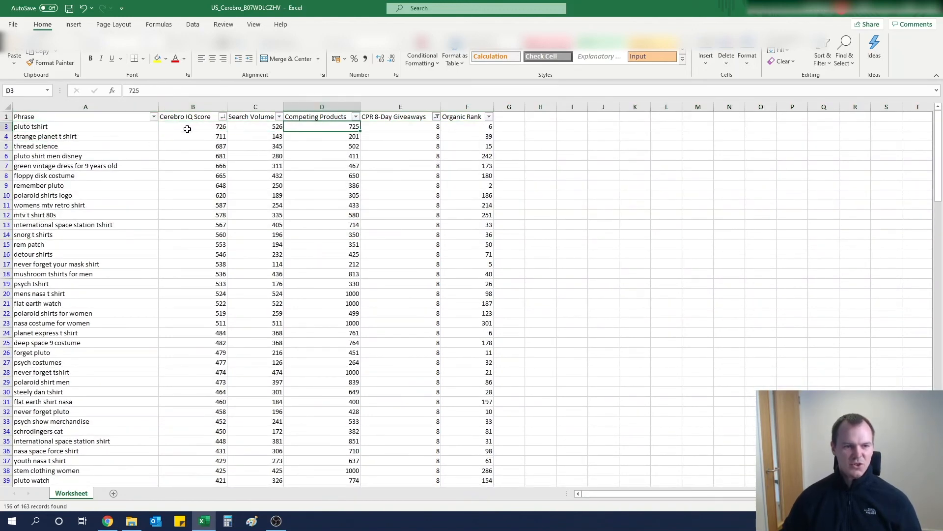
pyautogui.click(187, 129)
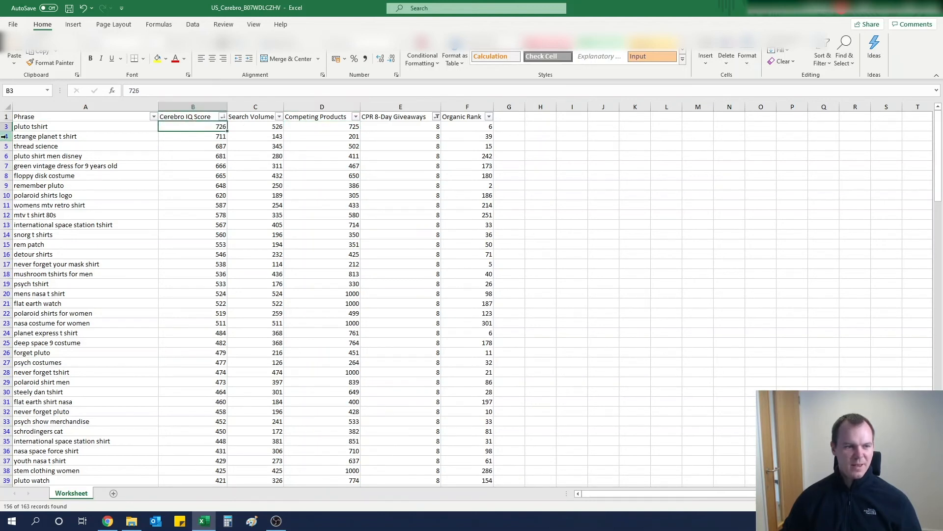
pyautogui.moveTo(4, 136)
pyautogui.mouseDown()
pyautogui.moveTo(8, 157)
pyautogui.moveTo(6, 147)
pyautogui.mouseUp()
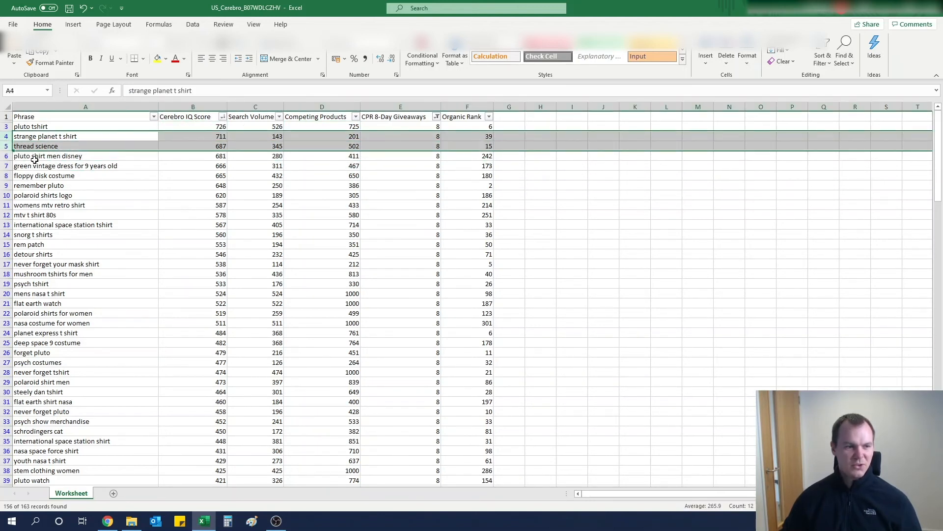
pyautogui.click(82, 158)
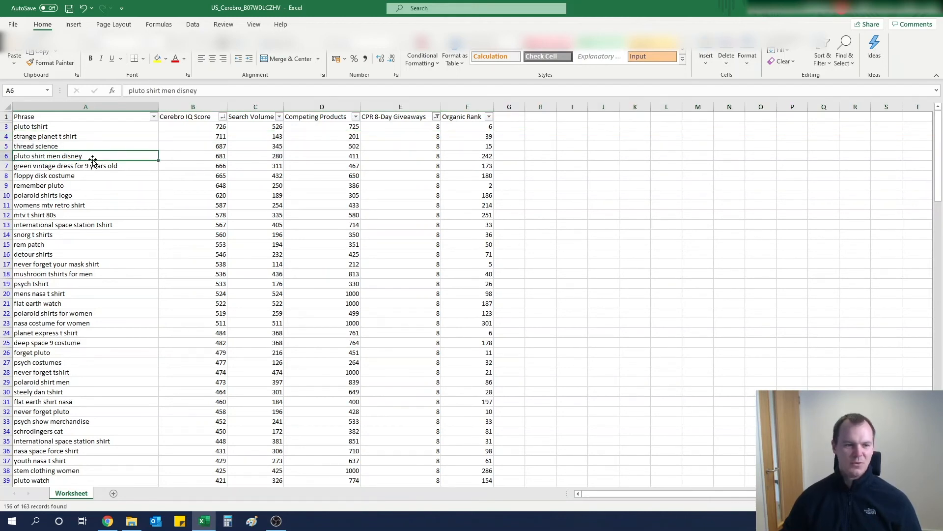
pyautogui.click(9, 136)
pyautogui.moveTo(9, 137); pyautogui.dragTo(8, 178)
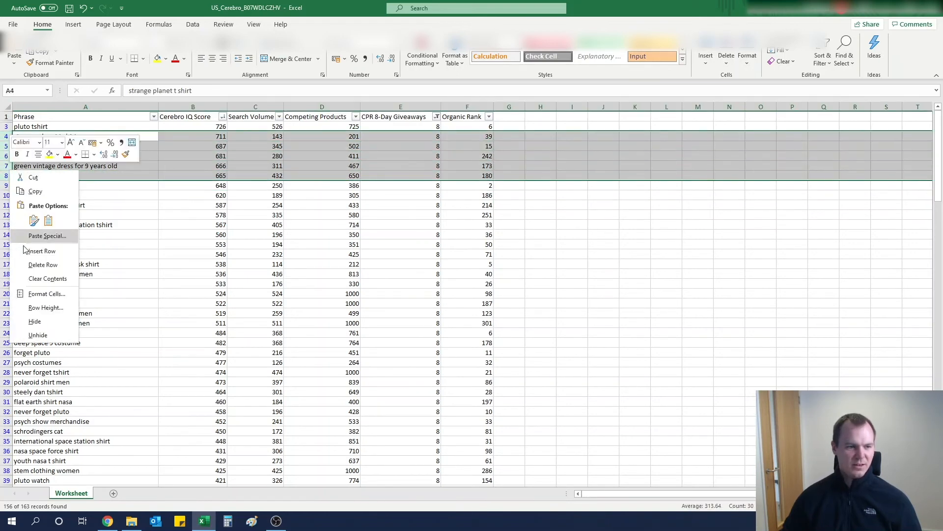
pyautogui.click(43, 264)
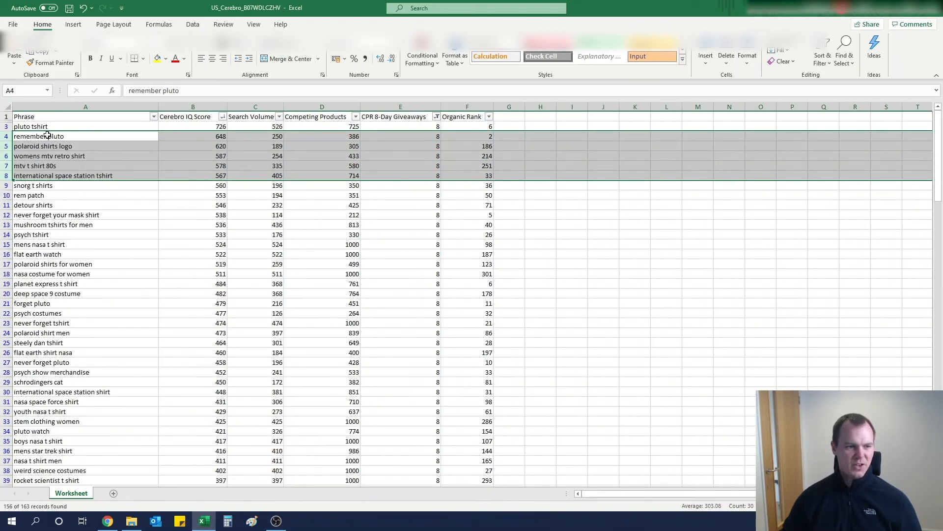
# - Delete the rows from polaroid shirts logo to deep space 9 costume, keeping remember pluto
pyautogui.click(47, 137)
pyautogui.click(181, 136)
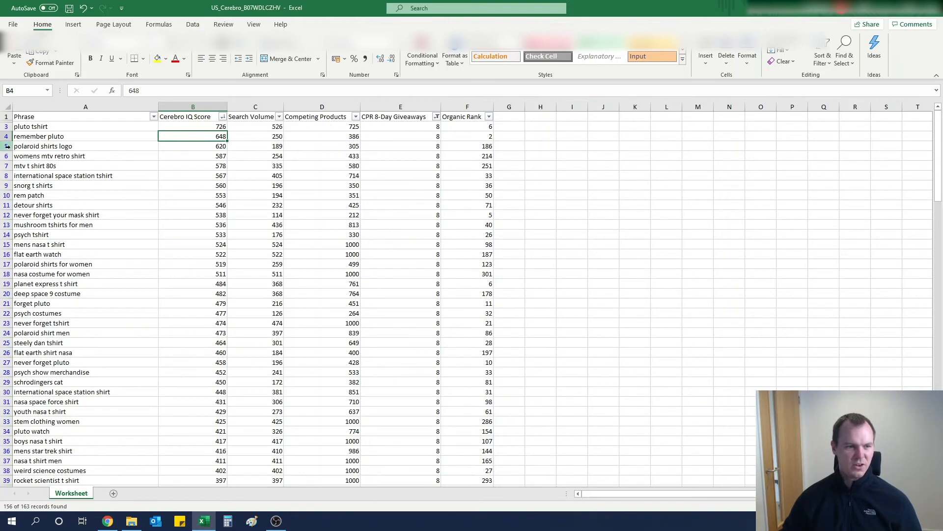
pyautogui.moveTo(6, 146); pyautogui.dragTo(14, 290)
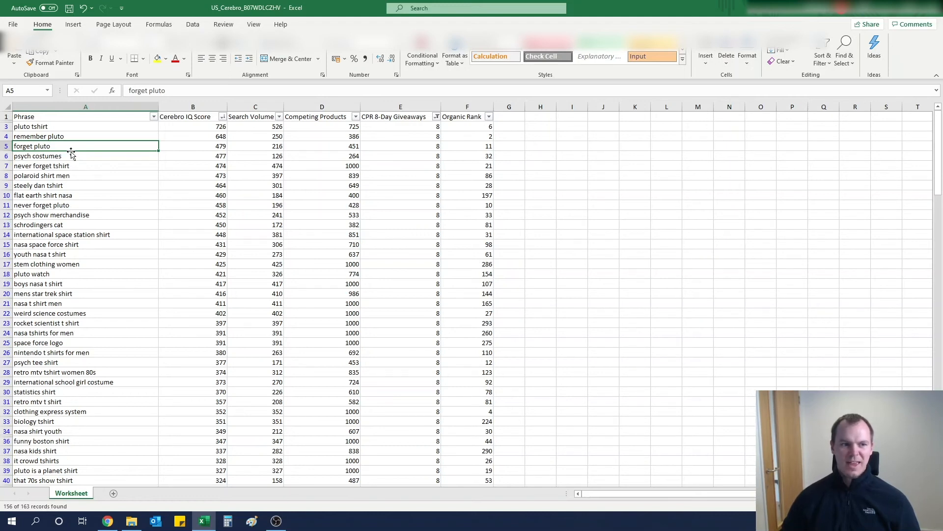
pyautogui.click(181, 147)
pyautogui.click(79, 147)
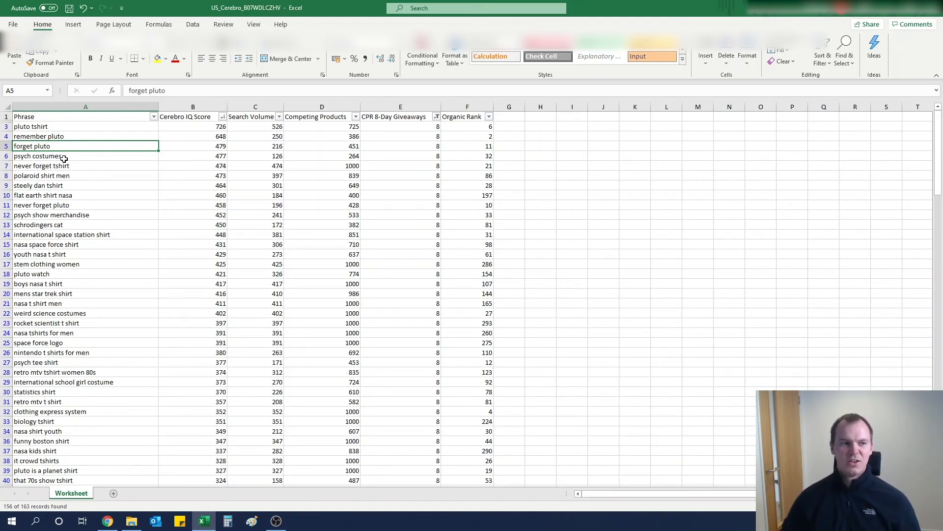
# - Delete the rows from psych costumes to flat earth shirt nasa, keeping forget pluto
pyautogui.moveTo(5, 156); pyautogui.dragTo(10, 195)
pyautogui.rightClick(45, 176)
pyautogui.click(85, 272)
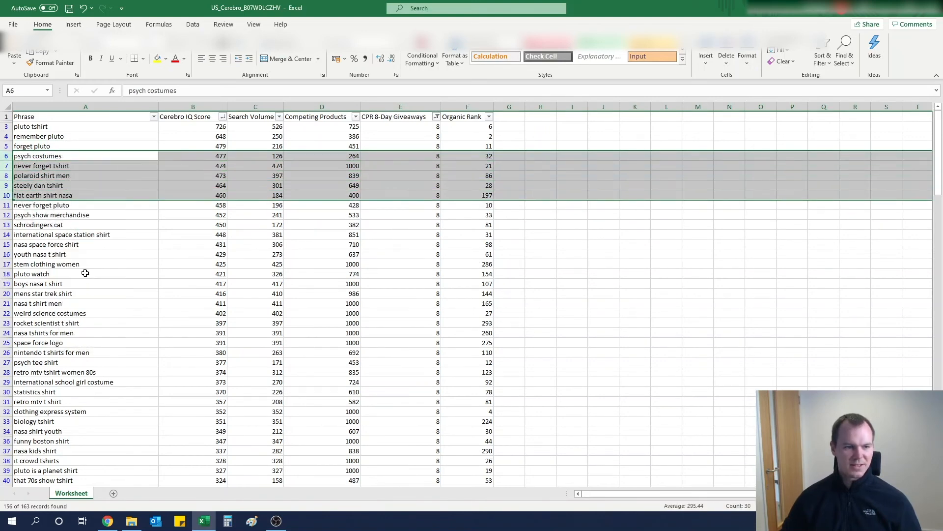
pyautogui.click(29, 156)
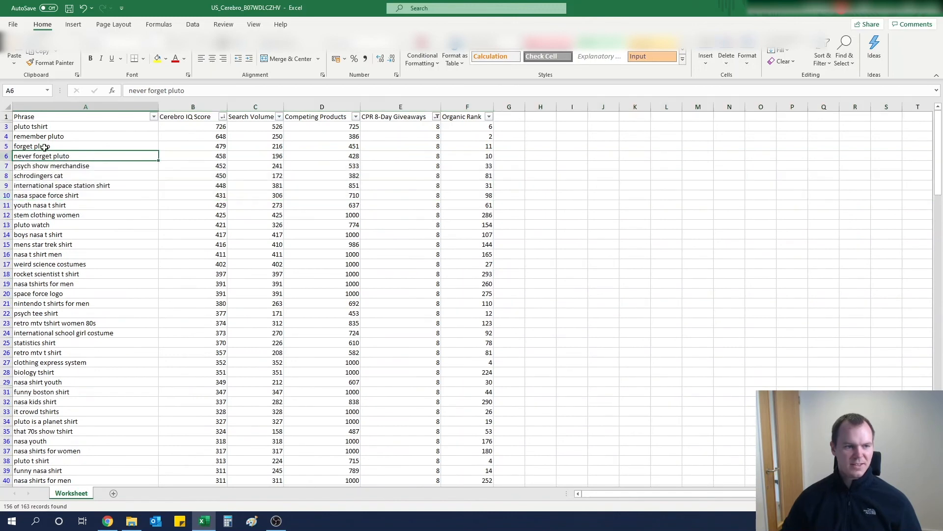
# - Delete the rows from psych show merchandise to it crowd tshirts, keeping never forget pluto
pyautogui.moveTo(44, 147); pyautogui.dragTo(63, 157)
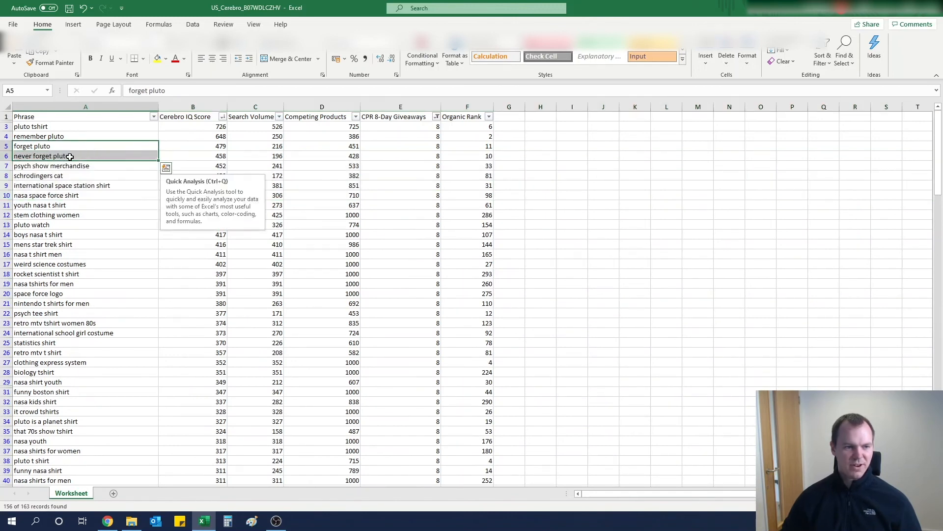
pyautogui.moveTo(6, 166); pyautogui.dragTo(17, 410)
pyautogui.rightClick(53, 342)
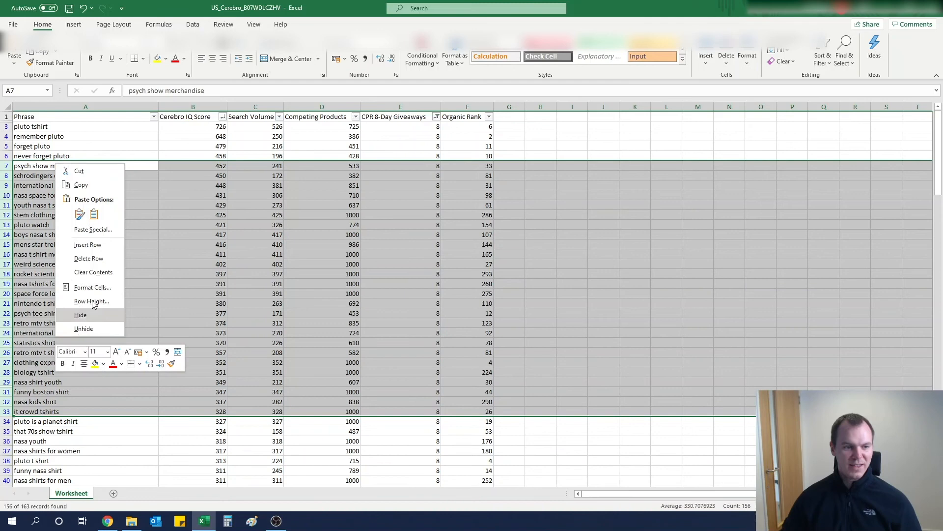
pyautogui.click(87, 258)
pyautogui.click(77, 194)
pyautogui.click(63, 168)
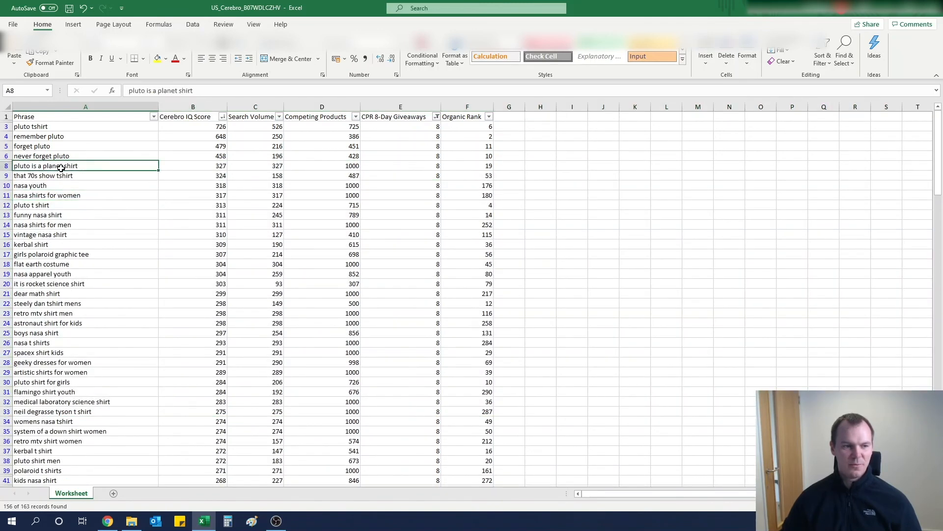
# - Highlight the shortlisted keyword rows from pluto tshirt to pluto is a planet shirt and scan the rest of the list
pyautogui.click(209, 167)
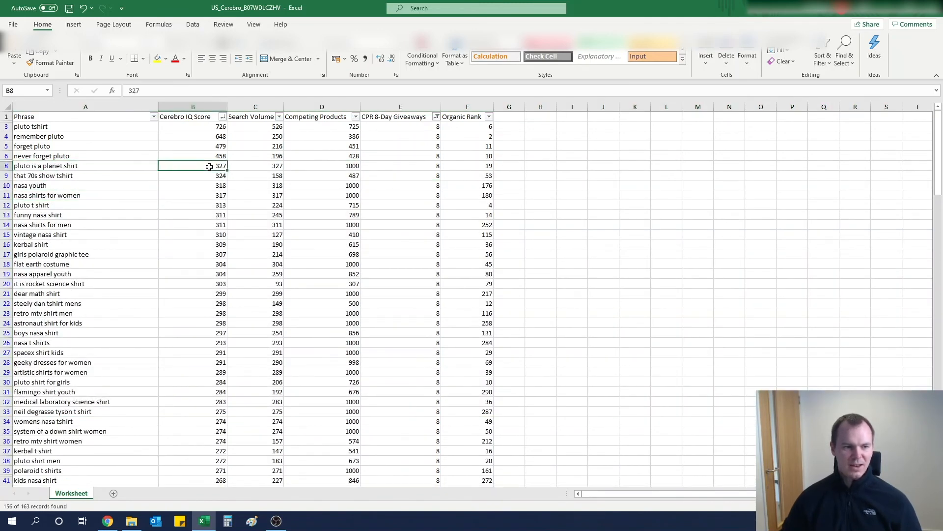
pyautogui.moveTo(20, 126); pyautogui.dragTo(467, 166)
pyautogui.scroll(-7, 297, 244)
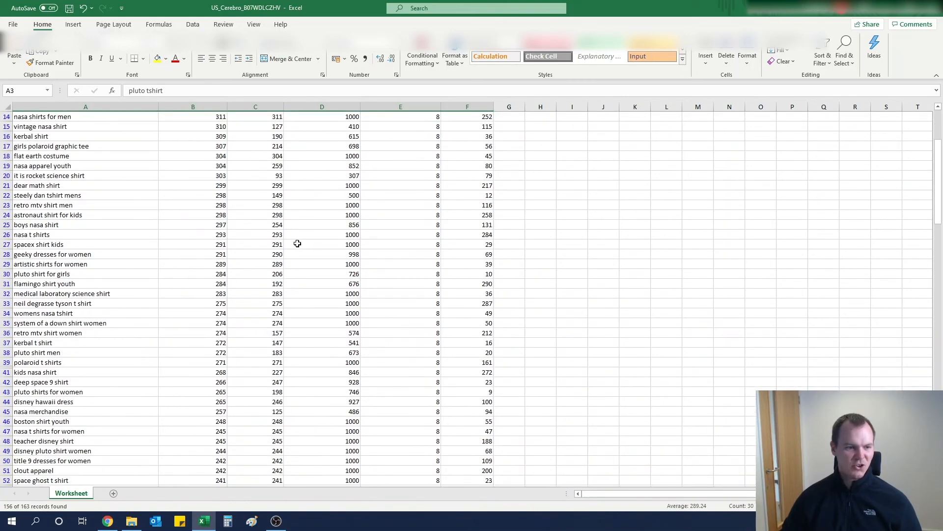
pyautogui.scroll(-6, 276, 244)
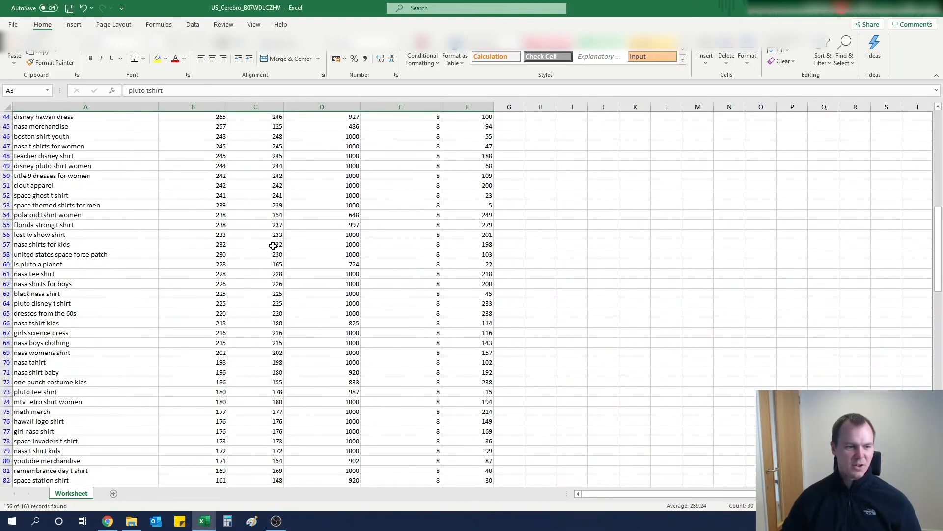
pyautogui.scroll(7, 273, 245)
pyautogui.scroll(7, 273, 245)
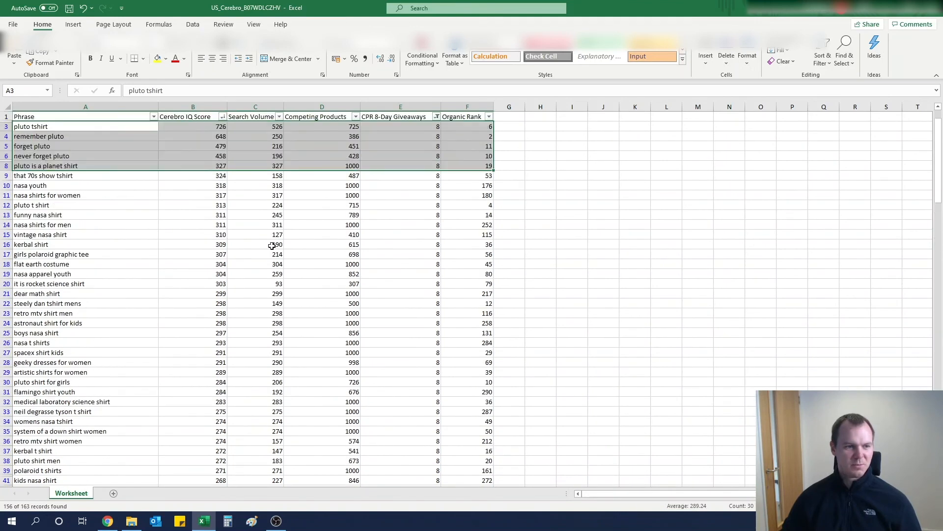
pyautogui.click(51, 125)
pyautogui.moveTo(50, 126); pyautogui.dragTo(463, 133)
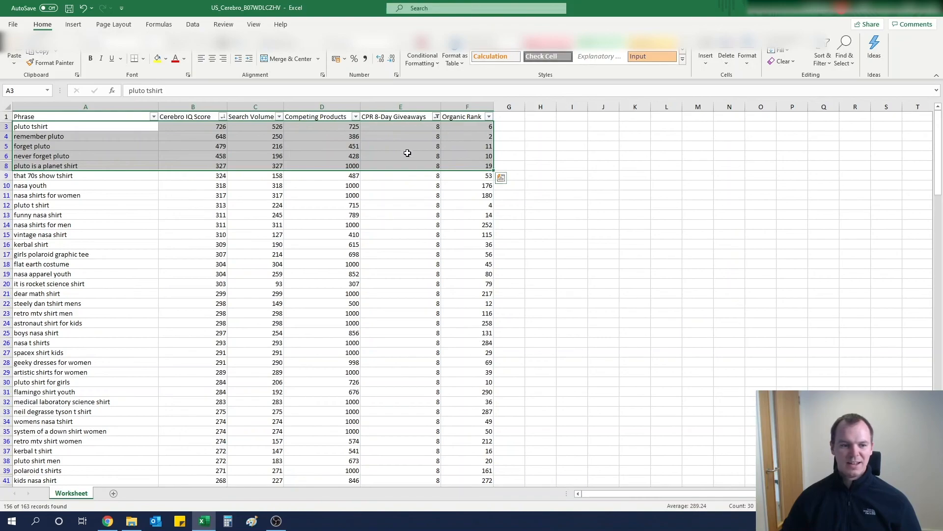
# - Switch to Chrome and open the Amazon listing tab for the Never Forget Pluto shirt
pyautogui.moveTo(44, 480); pyautogui.dragTo(108, 525)
pyautogui.click(108, 521)
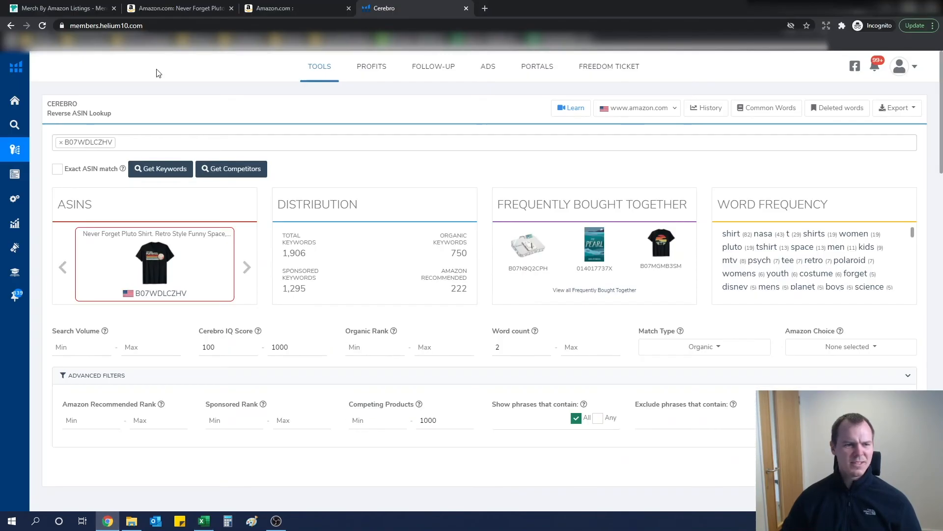
pyautogui.click(161, 8)
pyautogui.scroll(20, 248, 121)
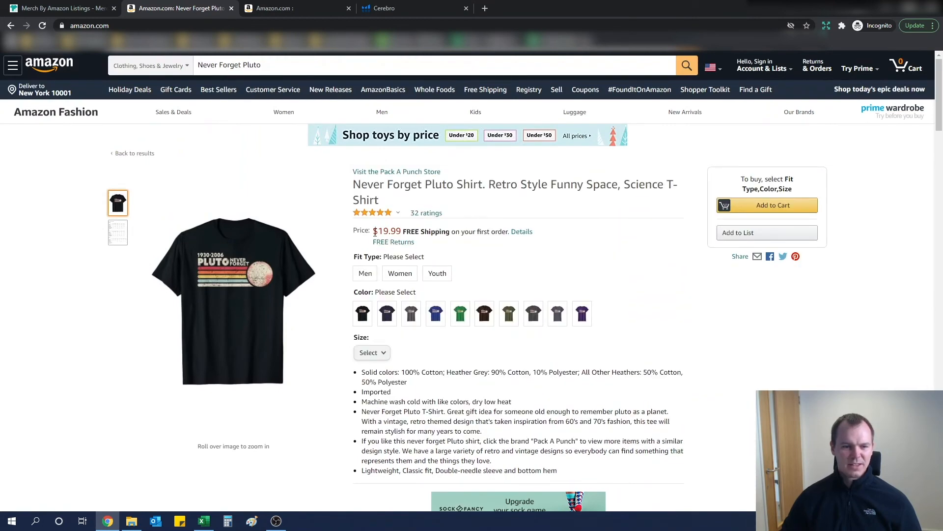
# - Return to the Excel sheet and delete every keyword row below pluto is a planet shirt
pyautogui.click(394, 8)
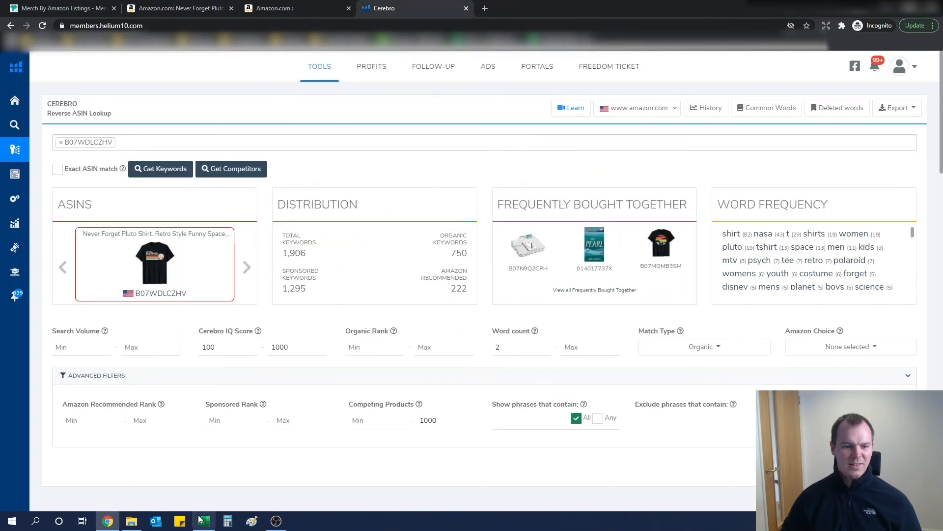
pyautogui.click(204, 521)
pyautogui.scroll(8, 217, 196)
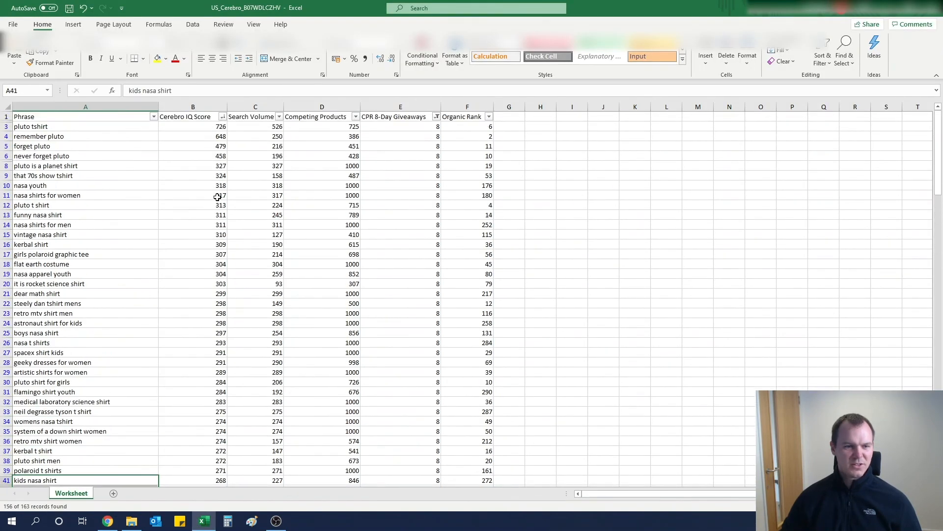
pyautogui.moveTo(82, 127); pyautogui.dragTo(469, 165)
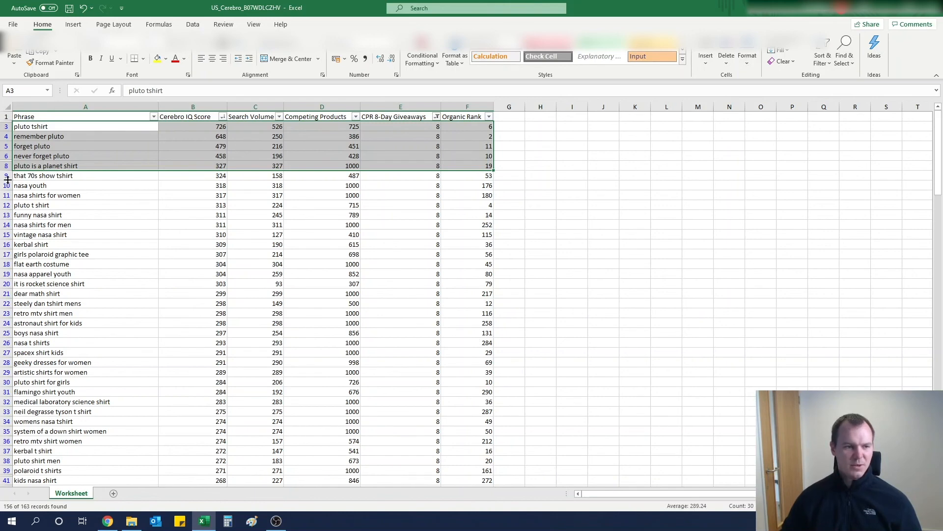
pyautogui.moveTo(8, 179); pyautogui.dragTo(20, 474)
pyautogui.rightClick(88, 365)
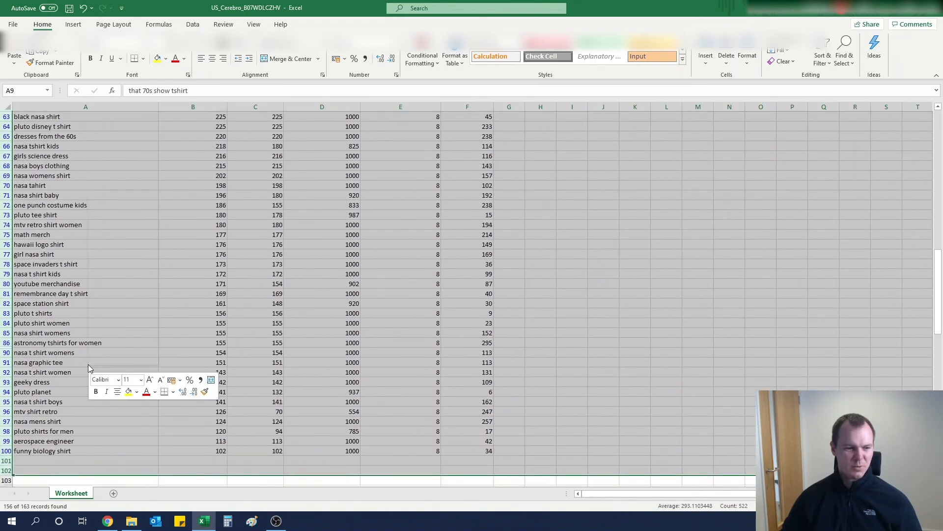
pyautogui.click(159, 287)
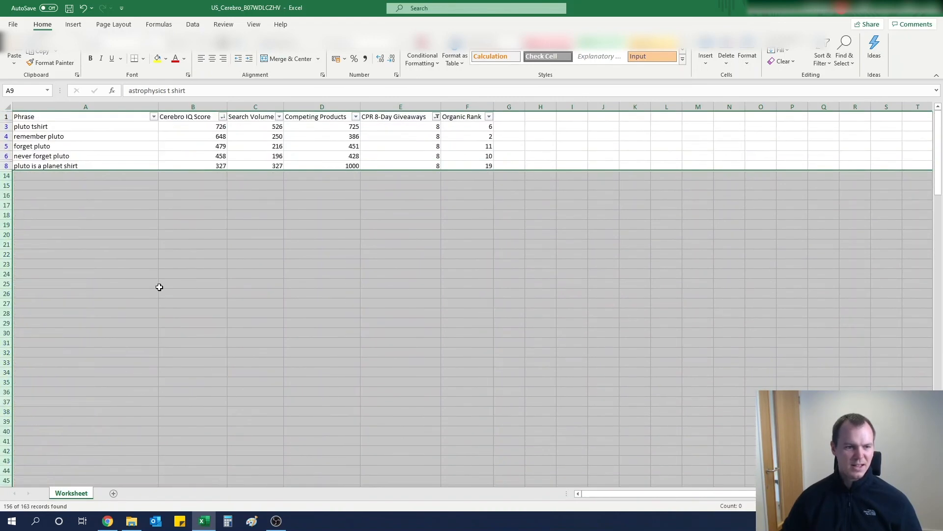
# - Fill the five shortlisted phrase cells, pluto tshirt to pluto is a planet shirt, with yellow
pyautogui.moveTo(83, 127); pyautogui.dragTo(84, 165)
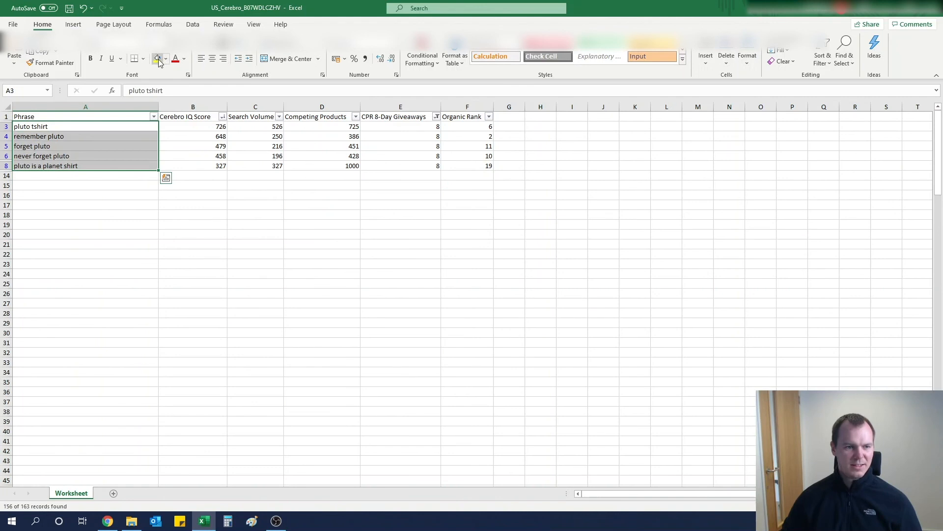
pyautogui.click(157, 59)
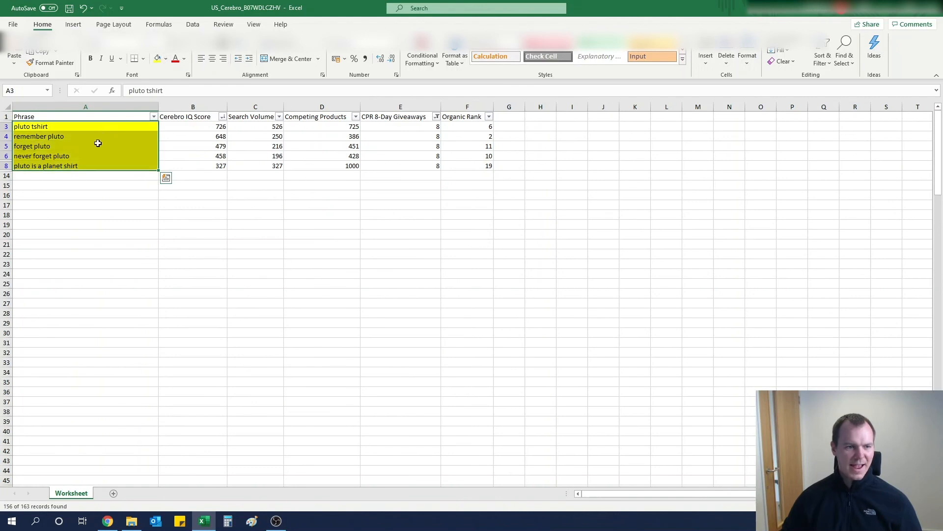
pyautogui.click(98, 166)
# - Review the highlighted shortlist of Pluto keywords in the phrase column
pyautogui.moveTo(74, 220); pyautogui.dragTo(75, 226)
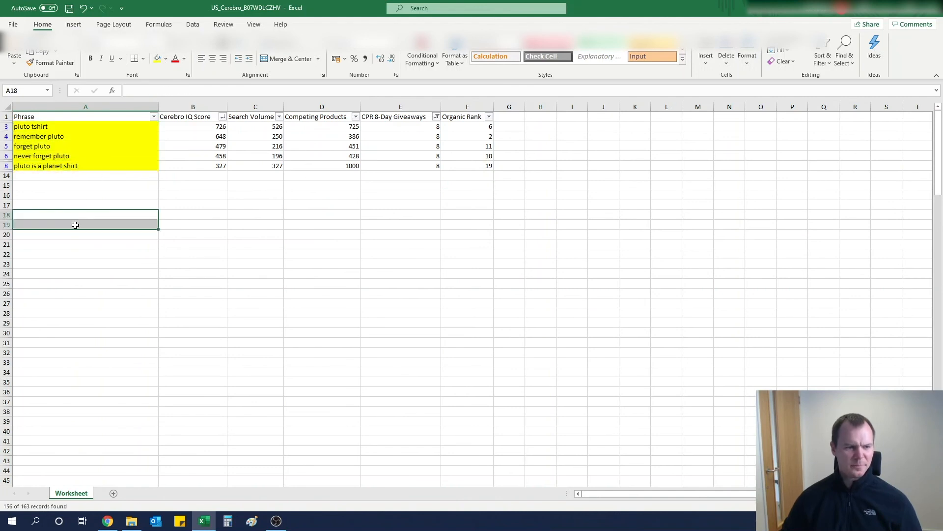
pyautogui.click(128, 332)
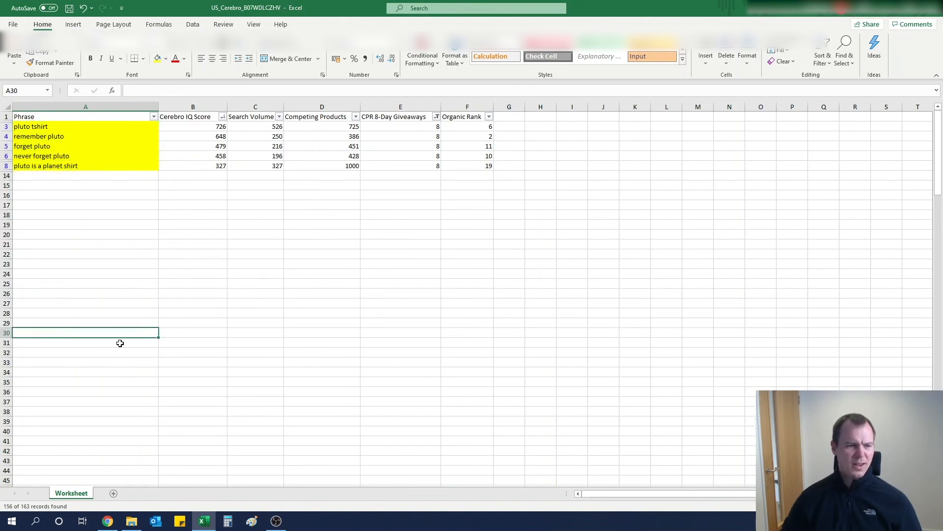
pyautogui.click(91, 213)
pyautogui.click(60, 129)
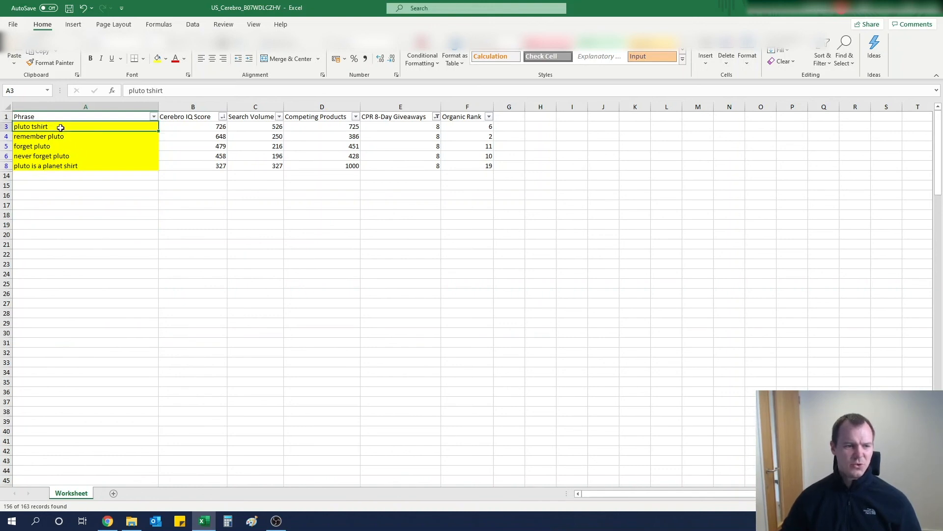
pyautogui.click(57, 139)
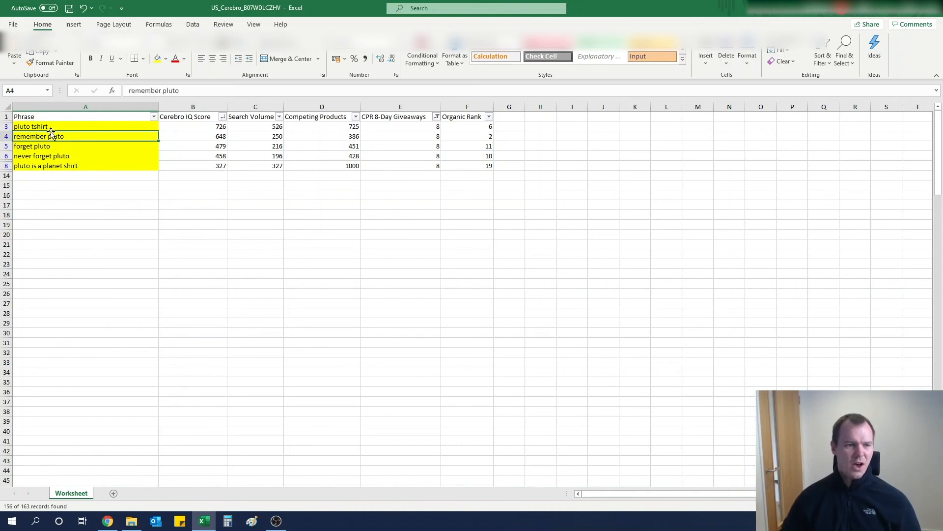
pyautogui.click(49, 128)
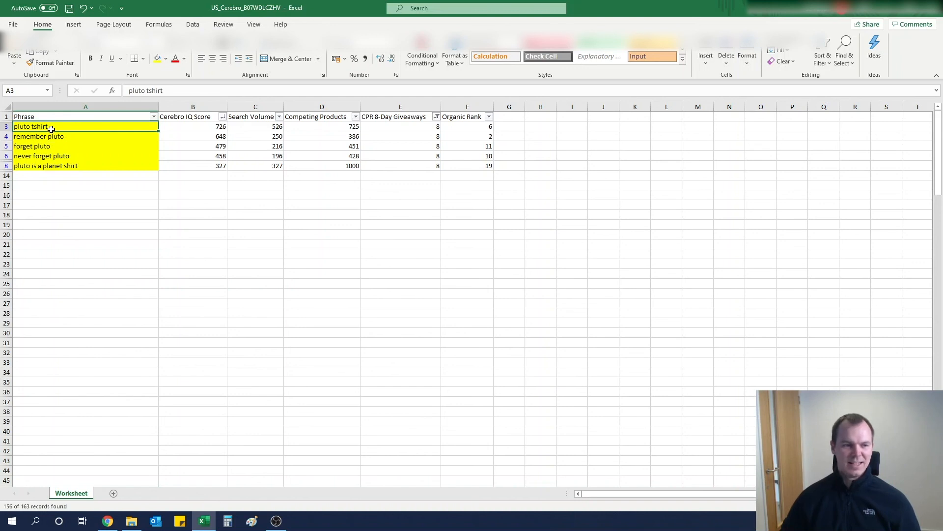
pyautogui.moveTo(51, 128); pyautogui.dragTo(62, 162)
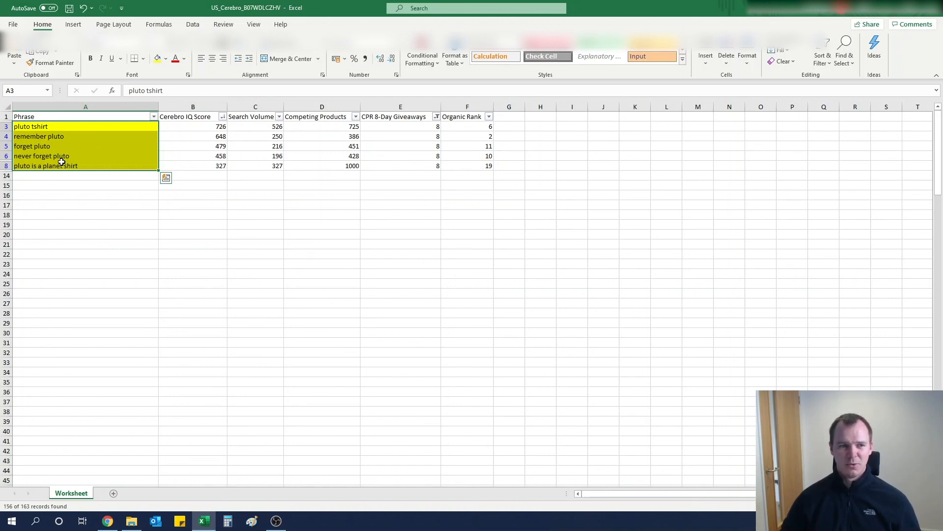
pyautogui.click(68, 175)
pyautogui.click(64, 156)
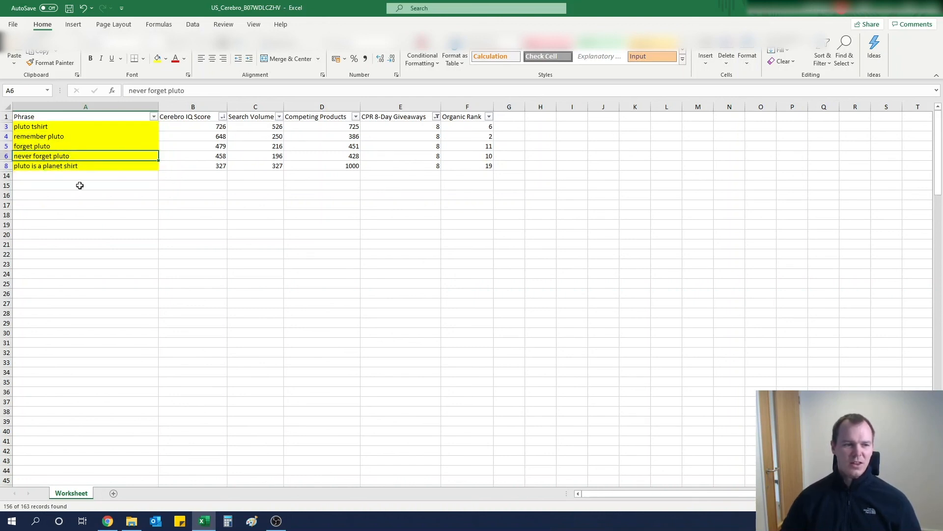